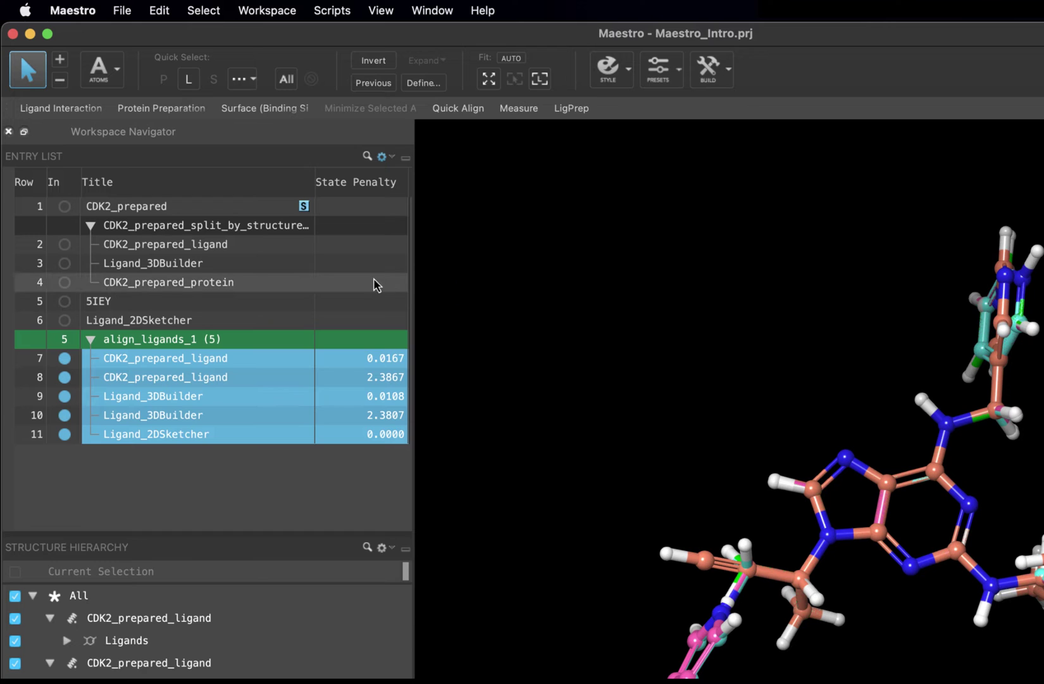
- Include only the 5IEY entry in the workspace, replacing the aligned ligands
click(261, 306)
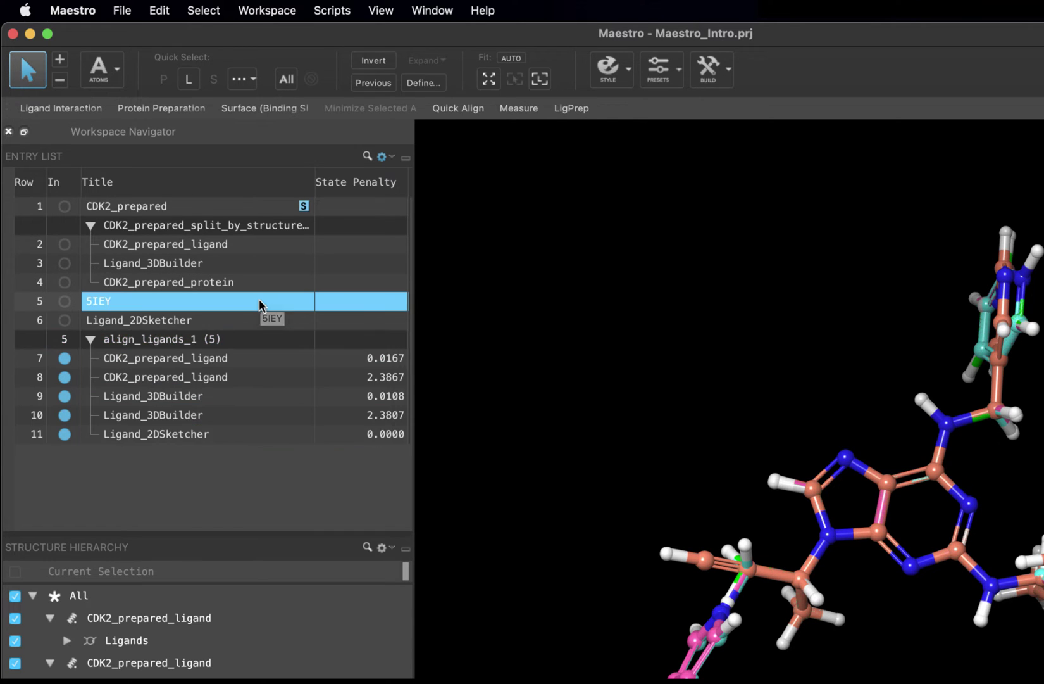
click(66, 301)
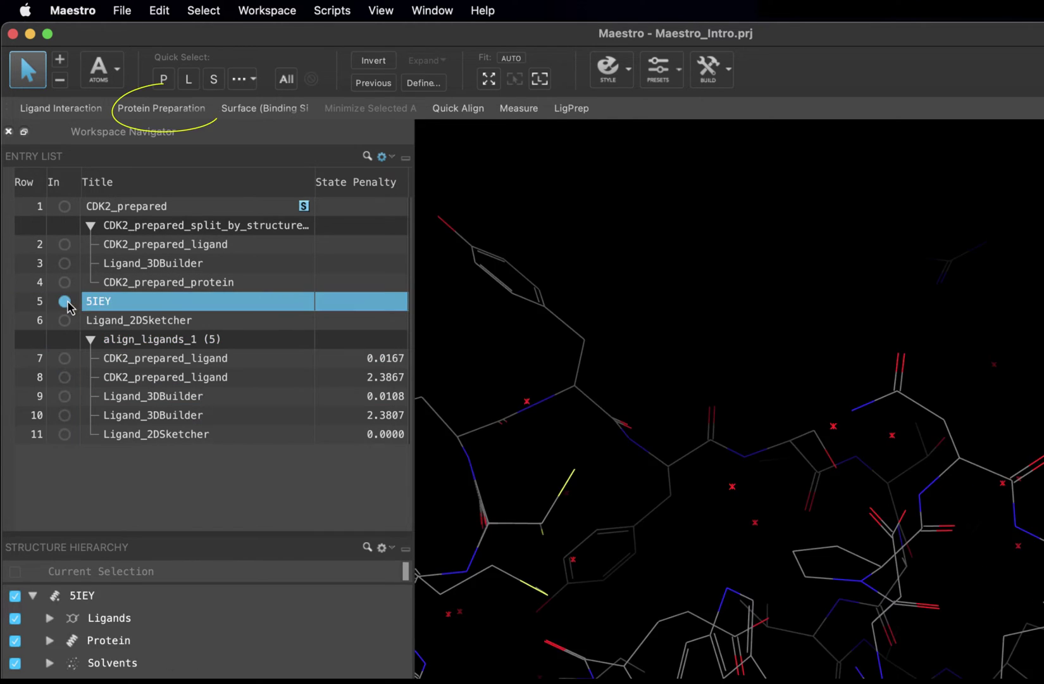
- Open the Protein Preparation Workflow for 5IEY and move its dialog up and left
click(138, 111)
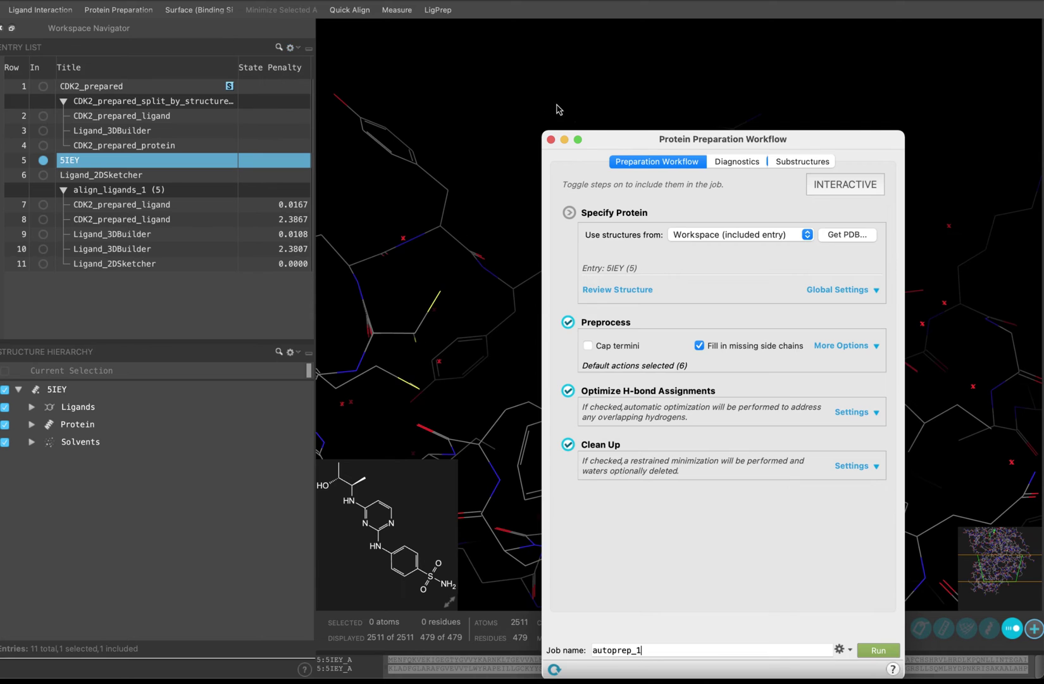
drag(610, 139, 546, 54)
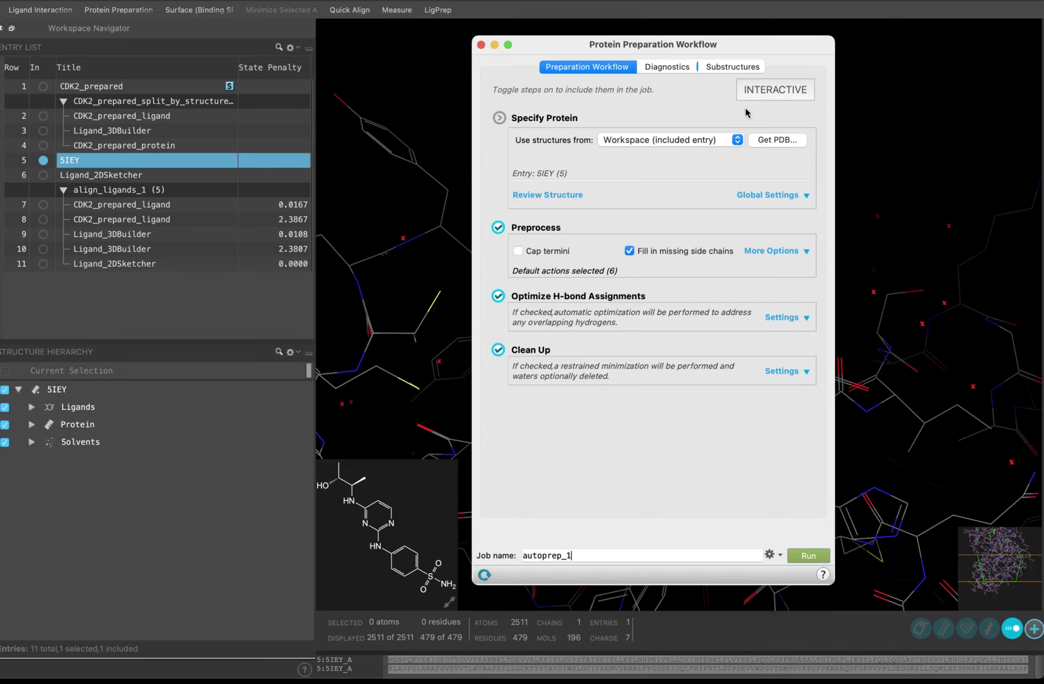
- Check 5IEY in Diagnostics, inspect ASP 206's missing side chain, and list alternate-position residues
click(686, 71)
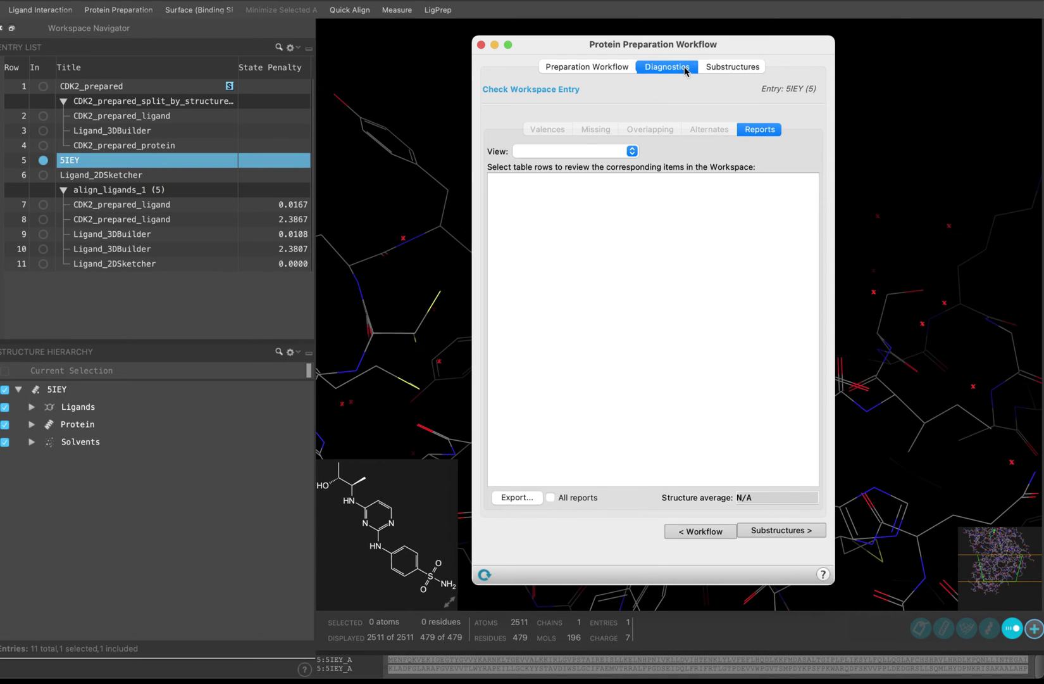
click(560, 92)
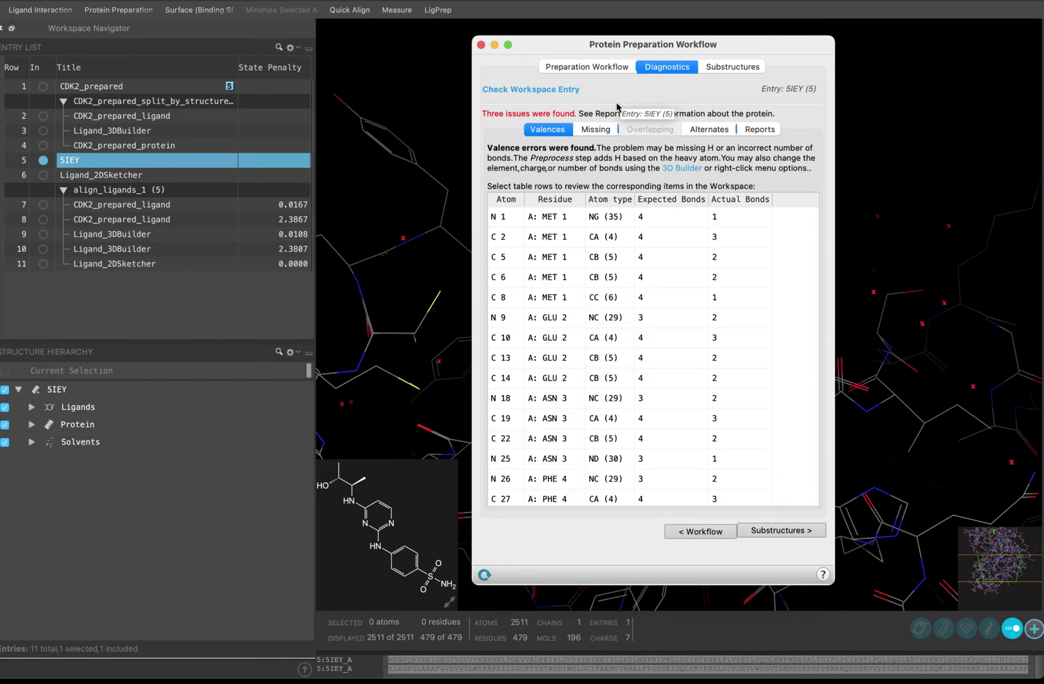
click(597, 133)
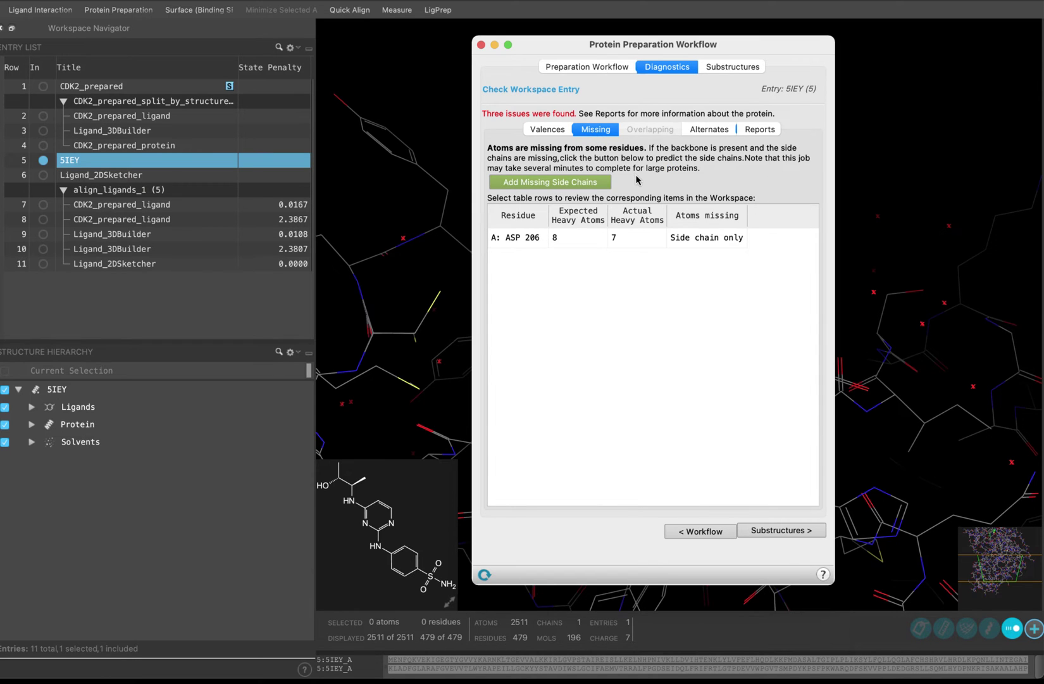
click(530, 239)
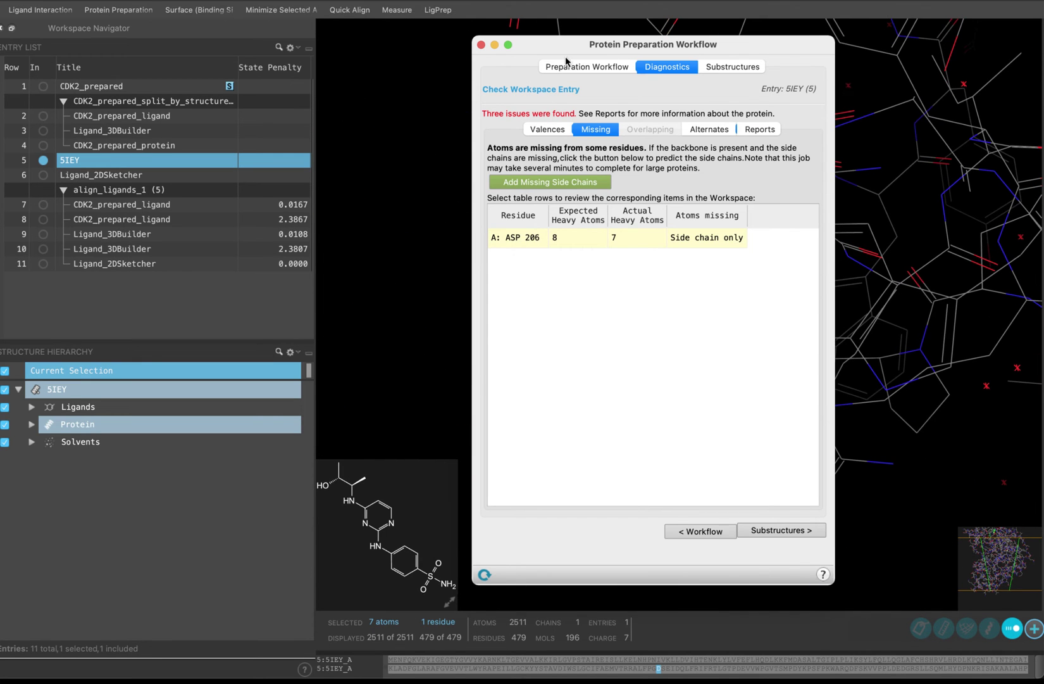
drag(580, 54, 243, 49)
click(378, 124)
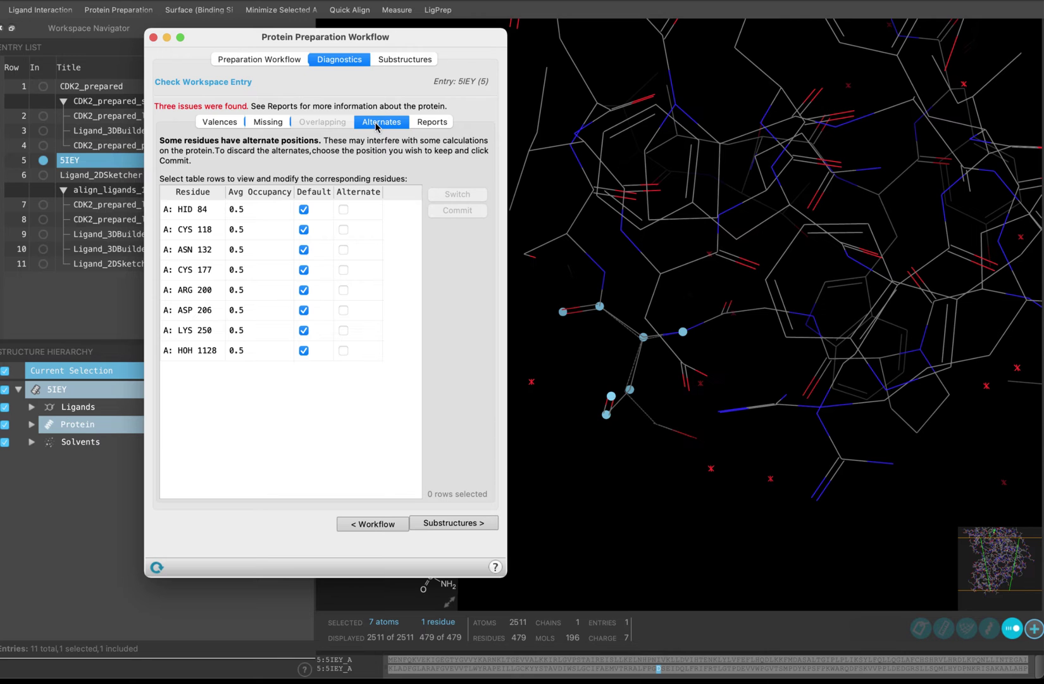
- Inspect HID 84 and ASN 132 alternates, then commit default positions for all eight residues
click(201, 218)
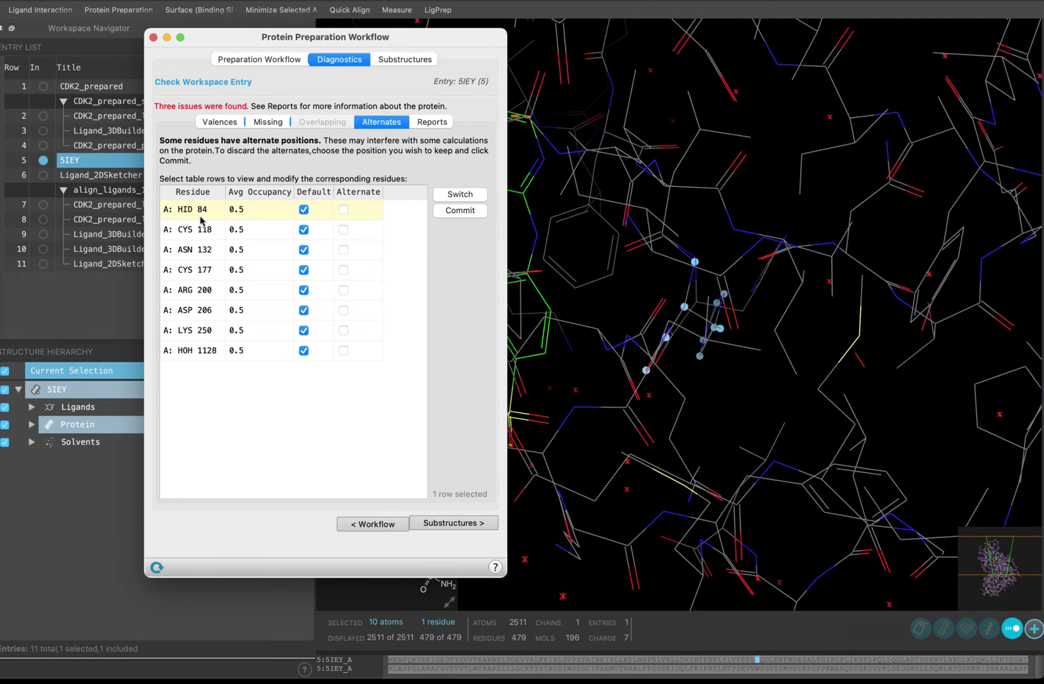
drag(256, 39, 154, 35)
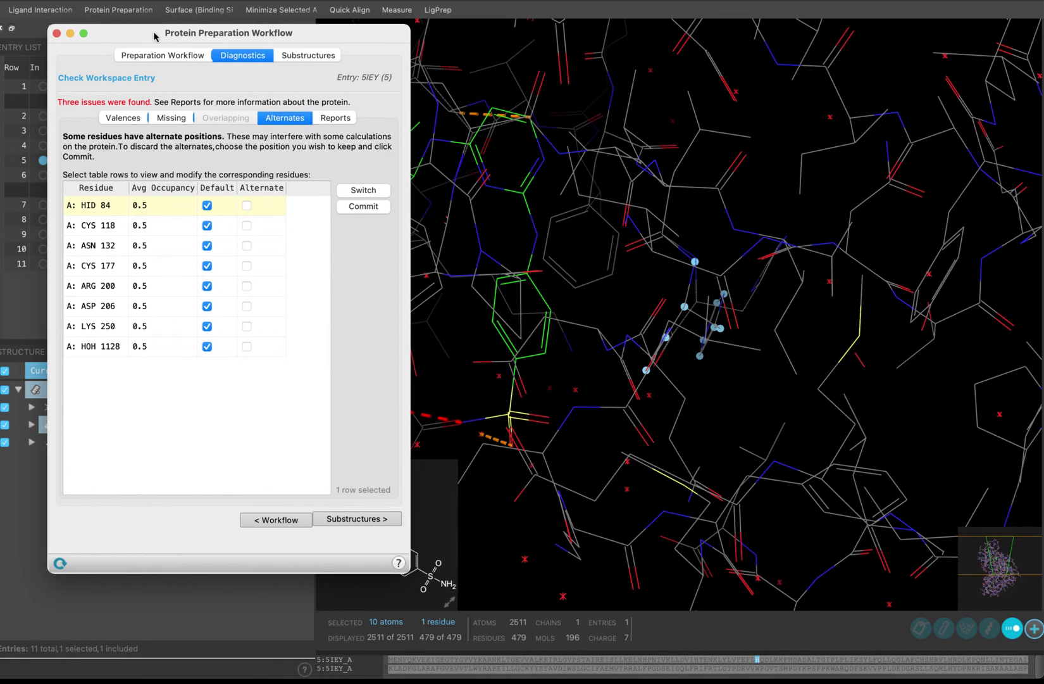
click(101, 246)
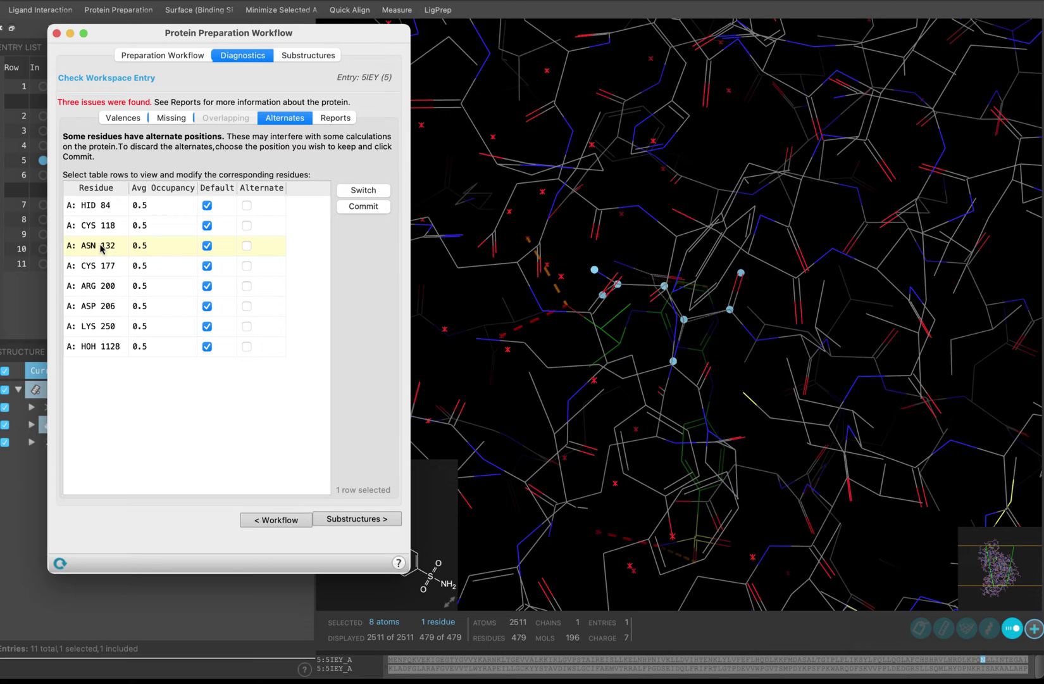
click(106, 213)
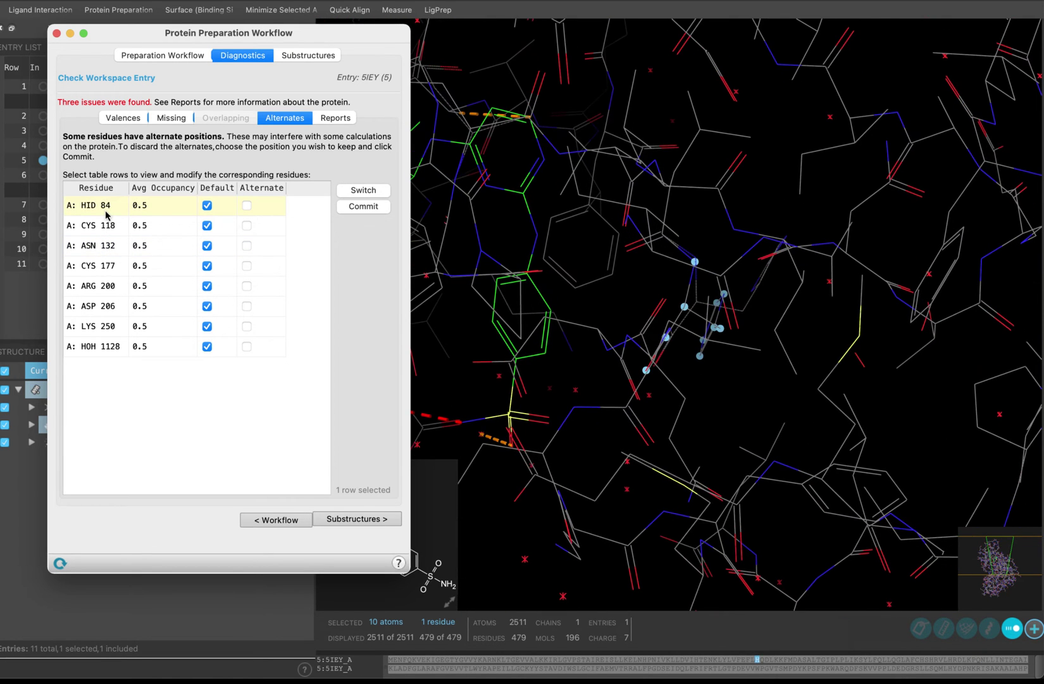
shift+click(106, 351)
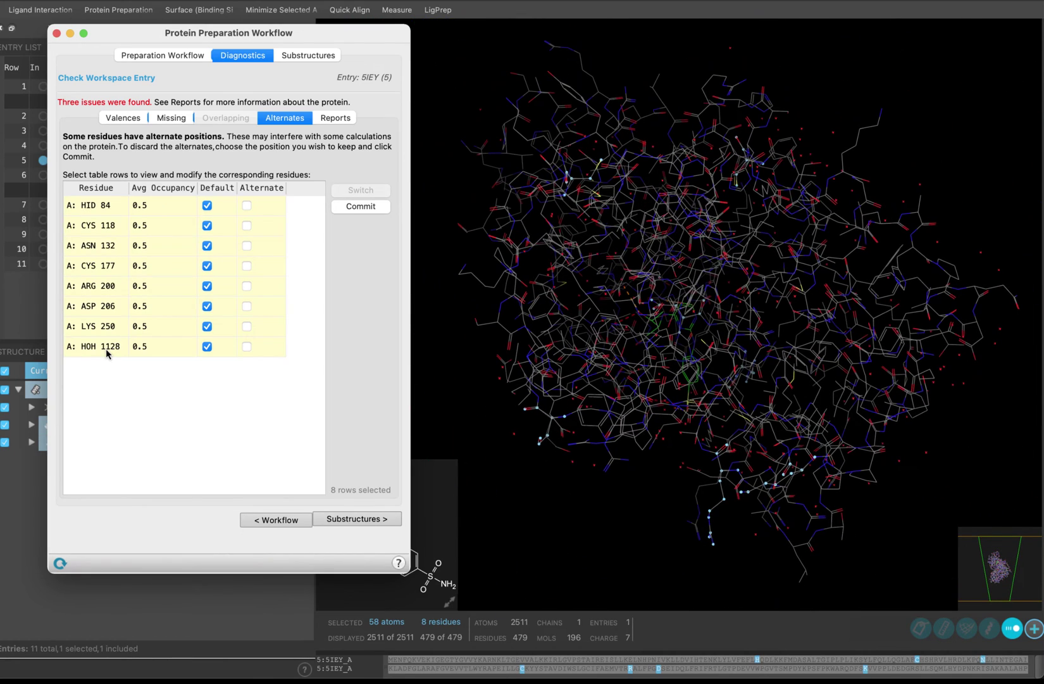
click(352, 209)
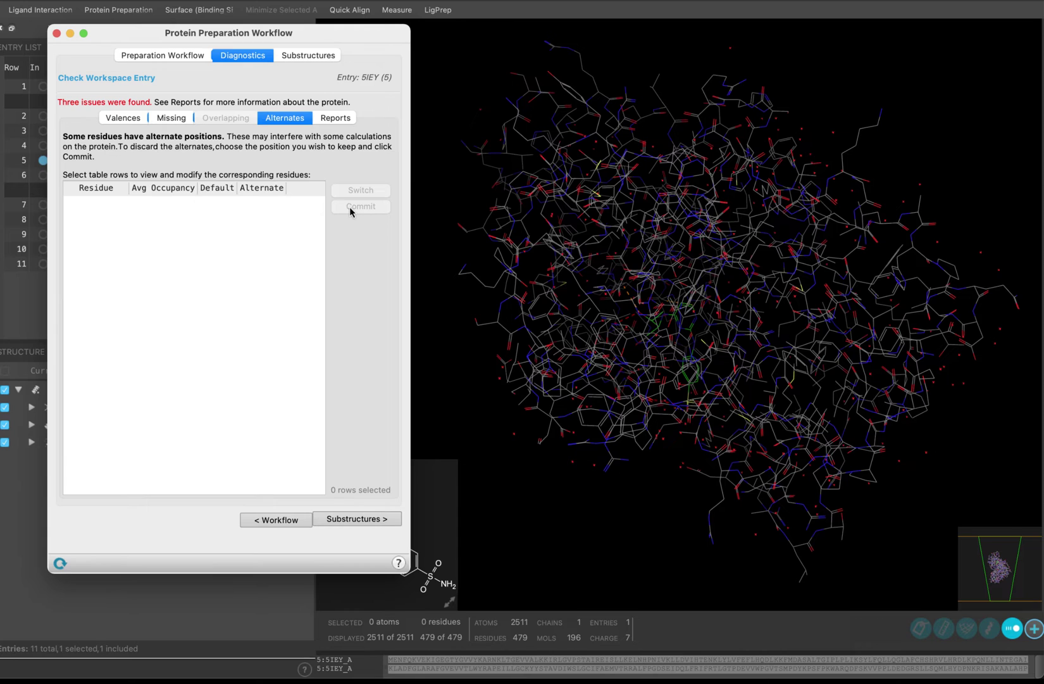
click(193, 61)
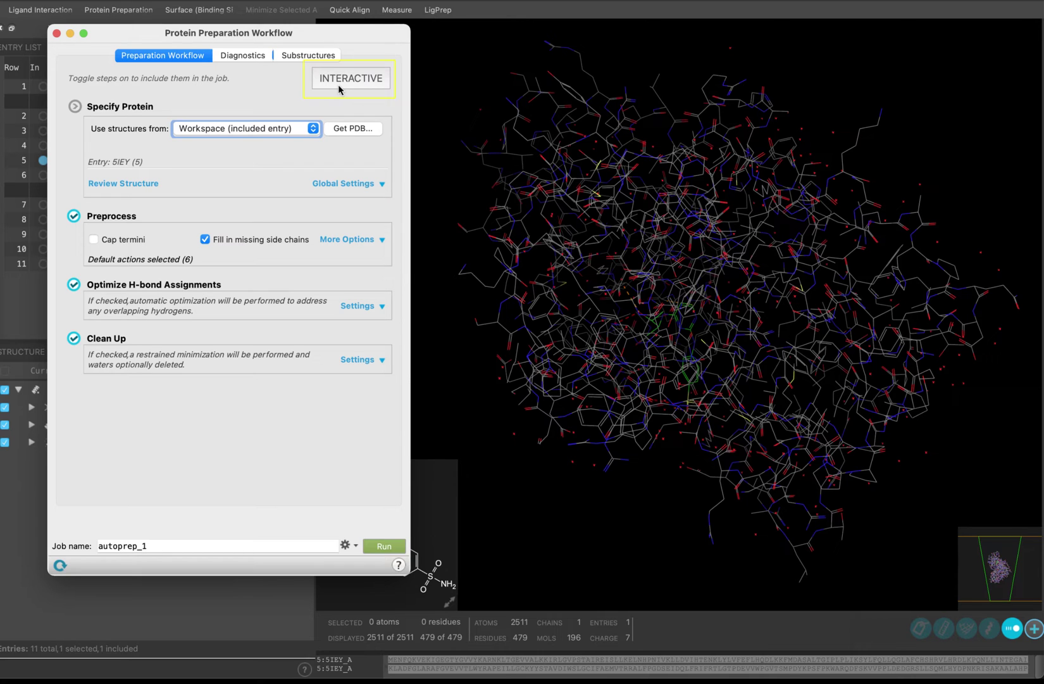
click(339, 89)
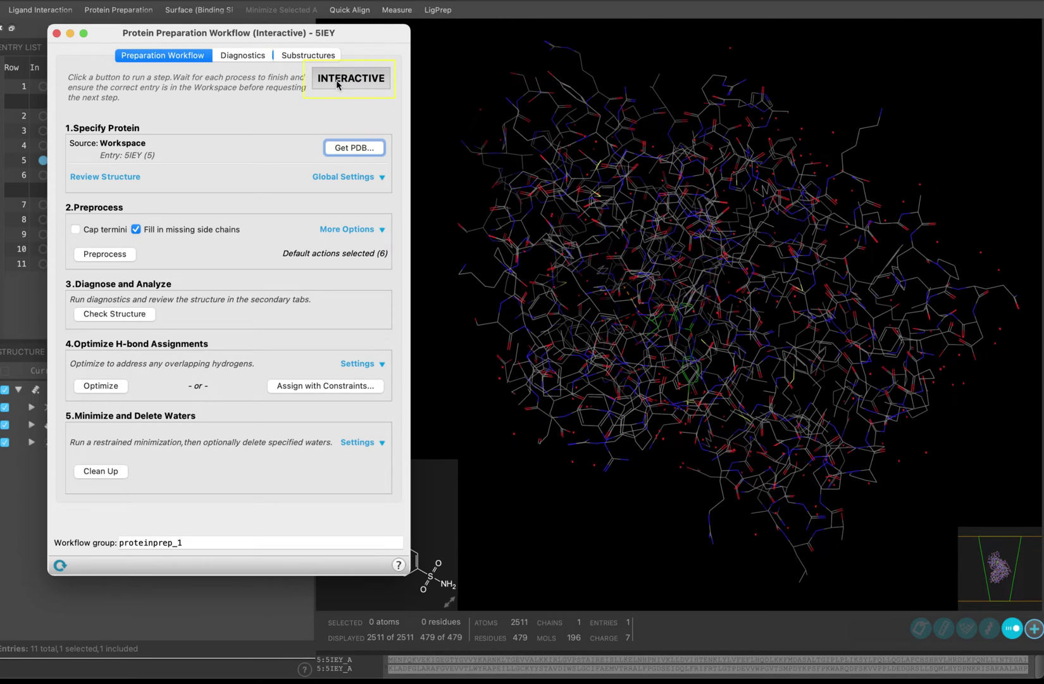
click(339, 82)
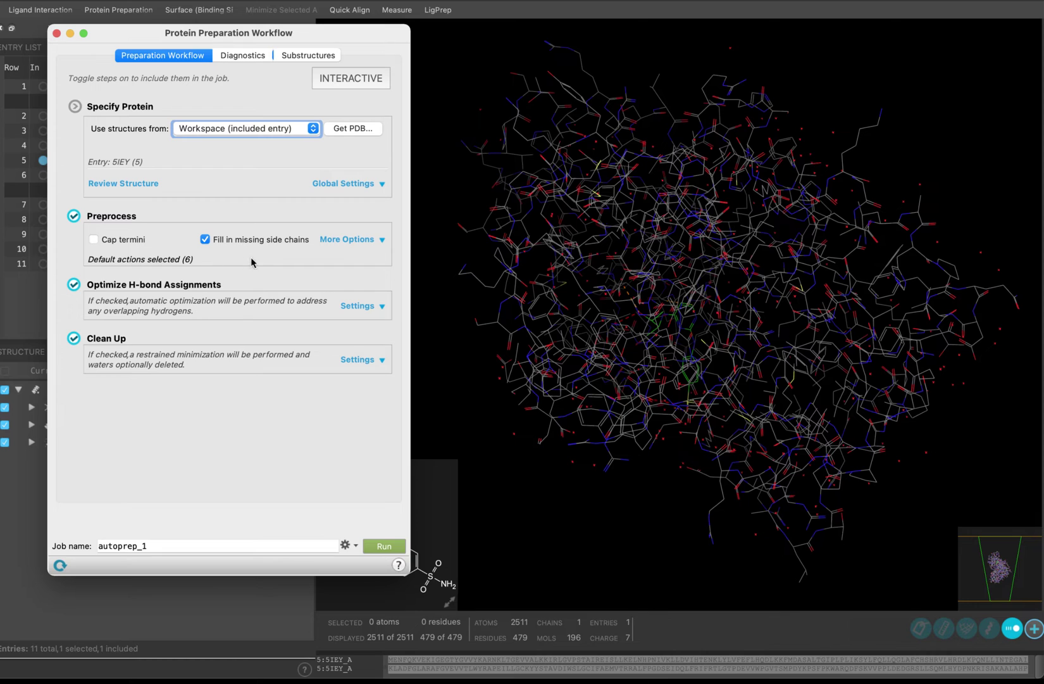
- Set preprocessing to delete waters beyond 5.00 Å from hets, with missing loops left unfilled
click(345, 243)
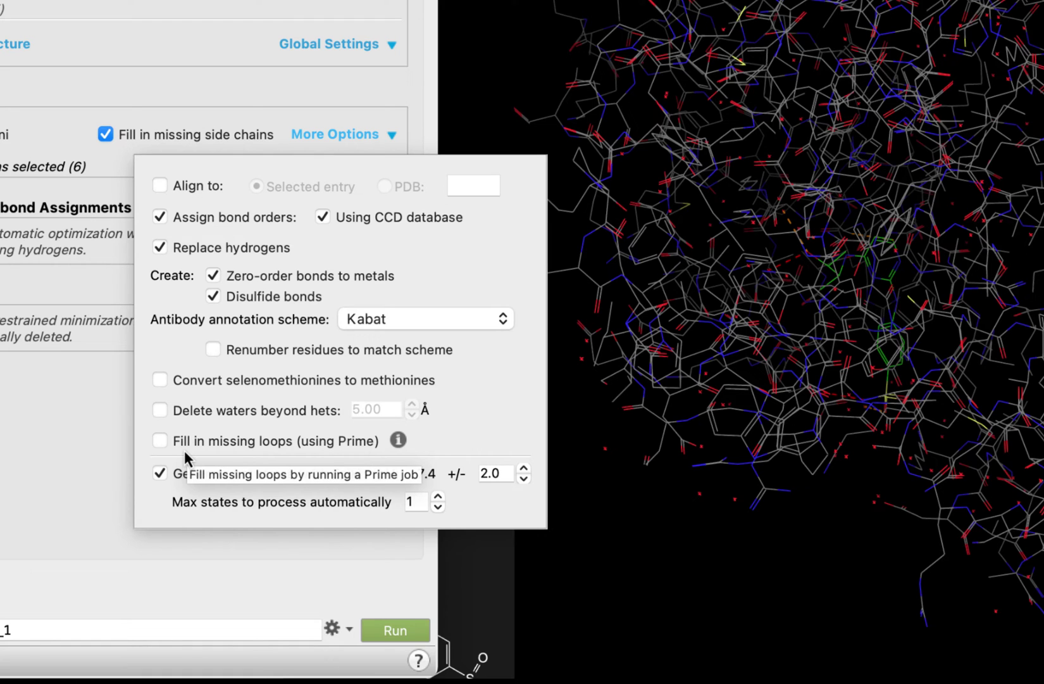
click(185, 450)
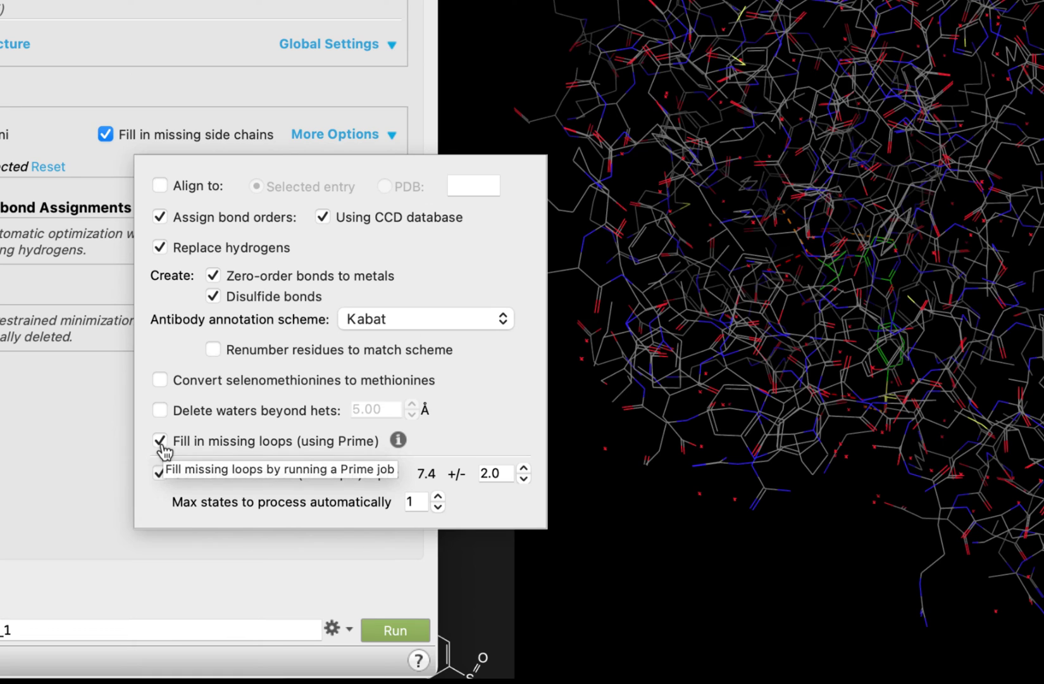
click(161, 445)
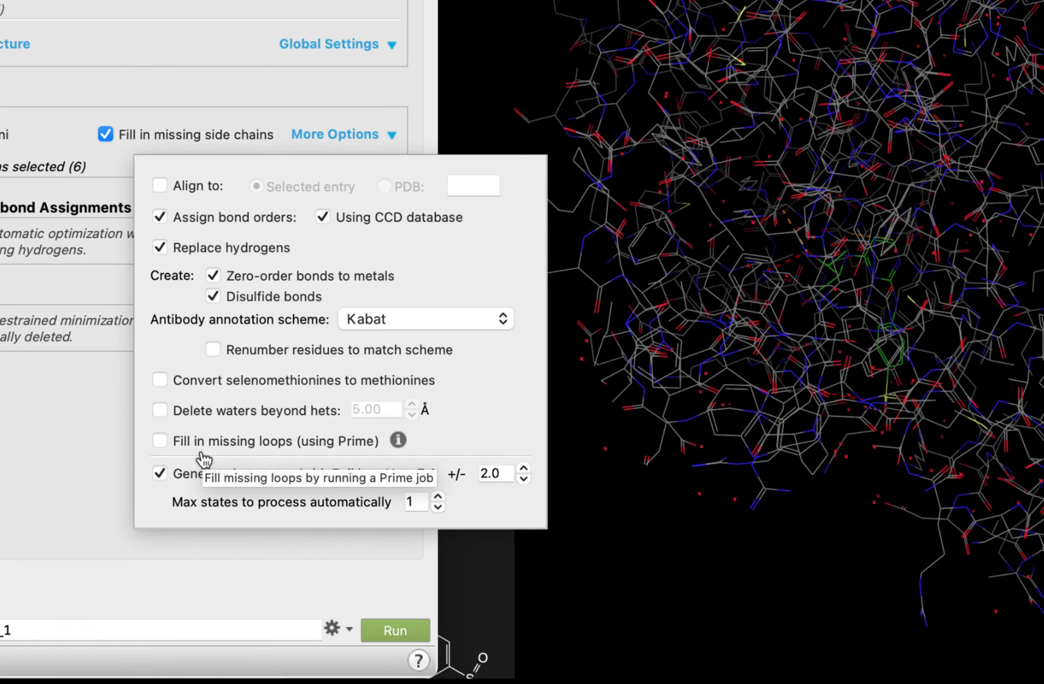
click(160, 411)
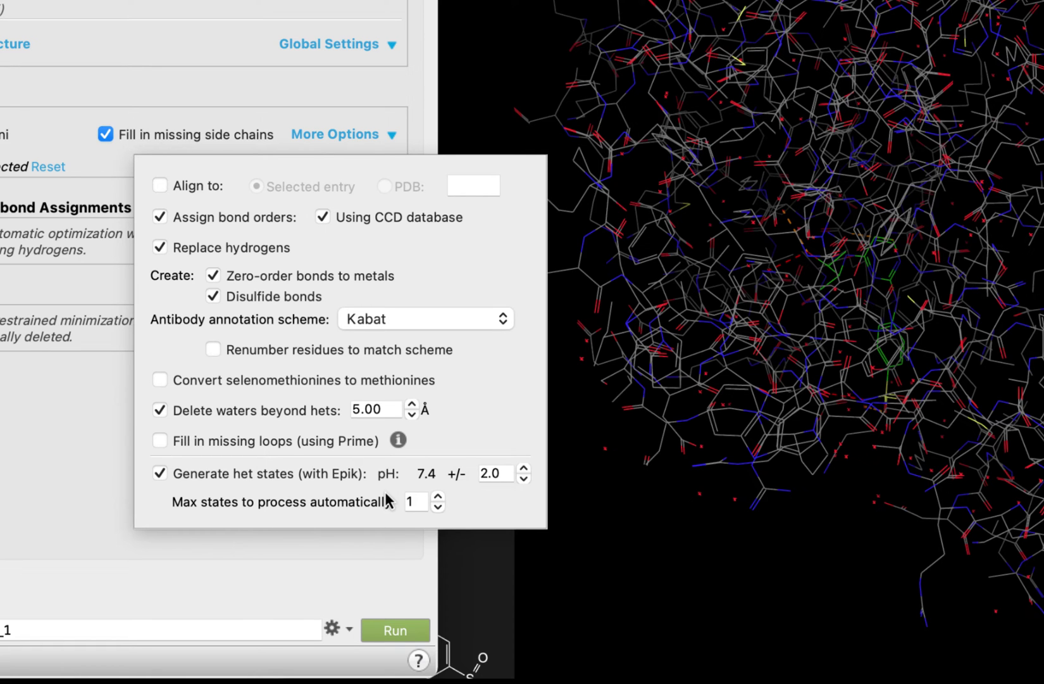
click(255, 545)
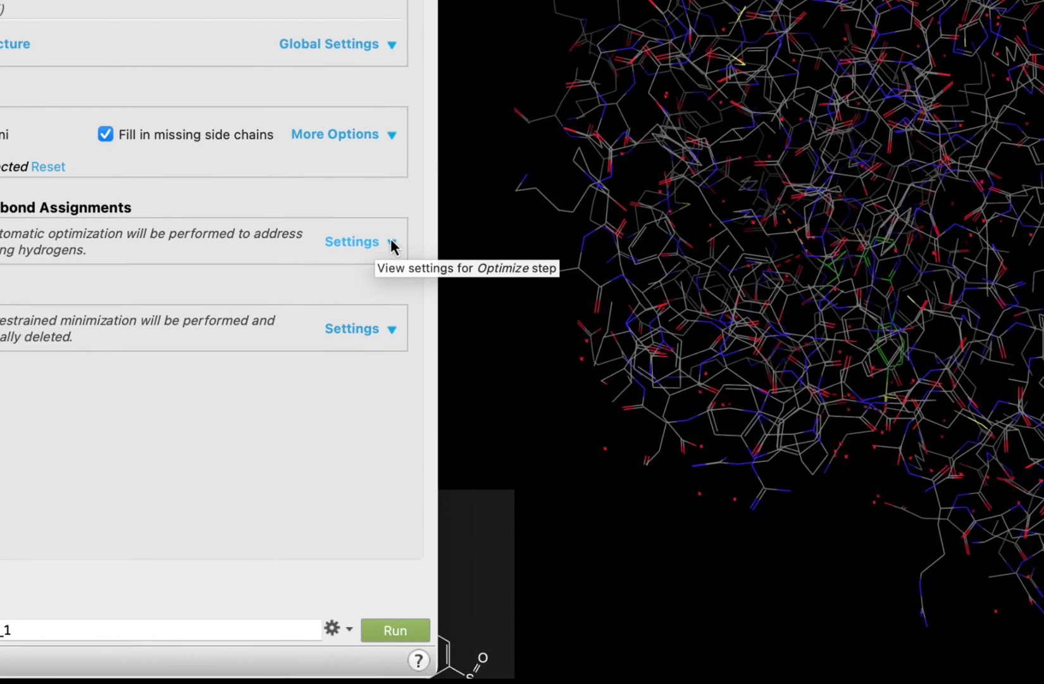
- Review H-bond optimization settings: PROPKA at pH 7.4 with water-orientation sampling on
click(391, 241)
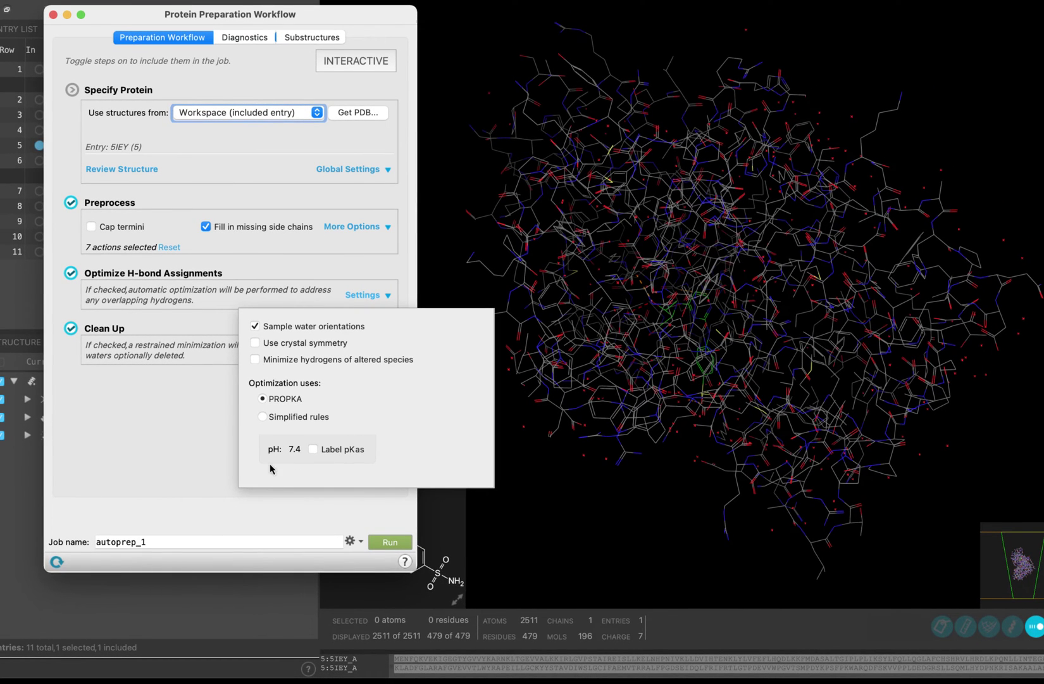
click(223, 466)
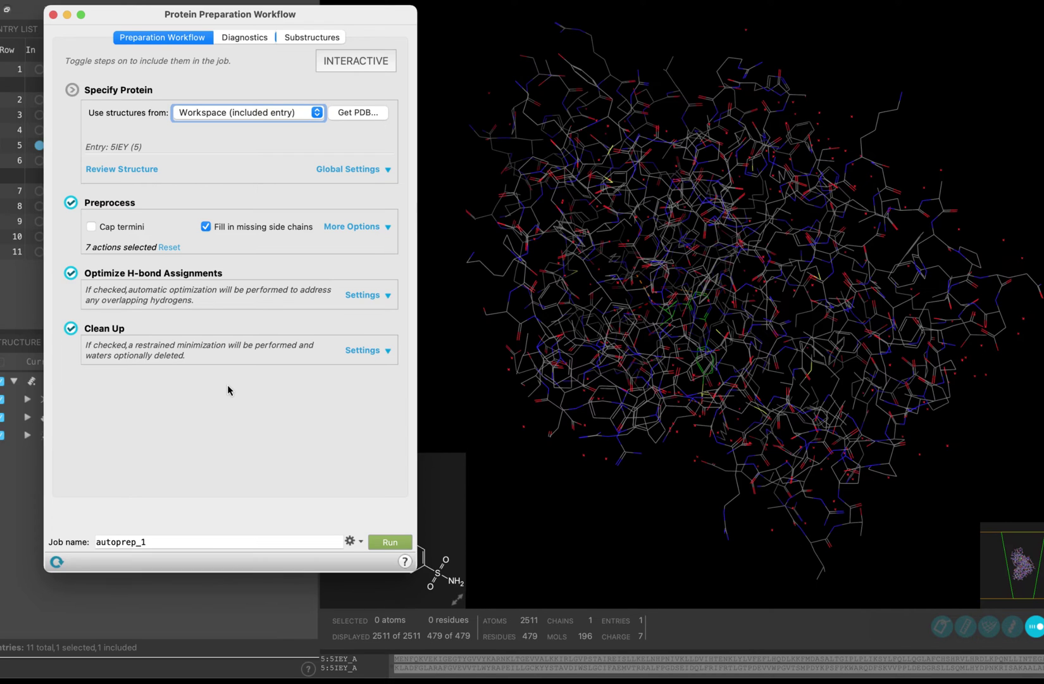
click(363, 351)
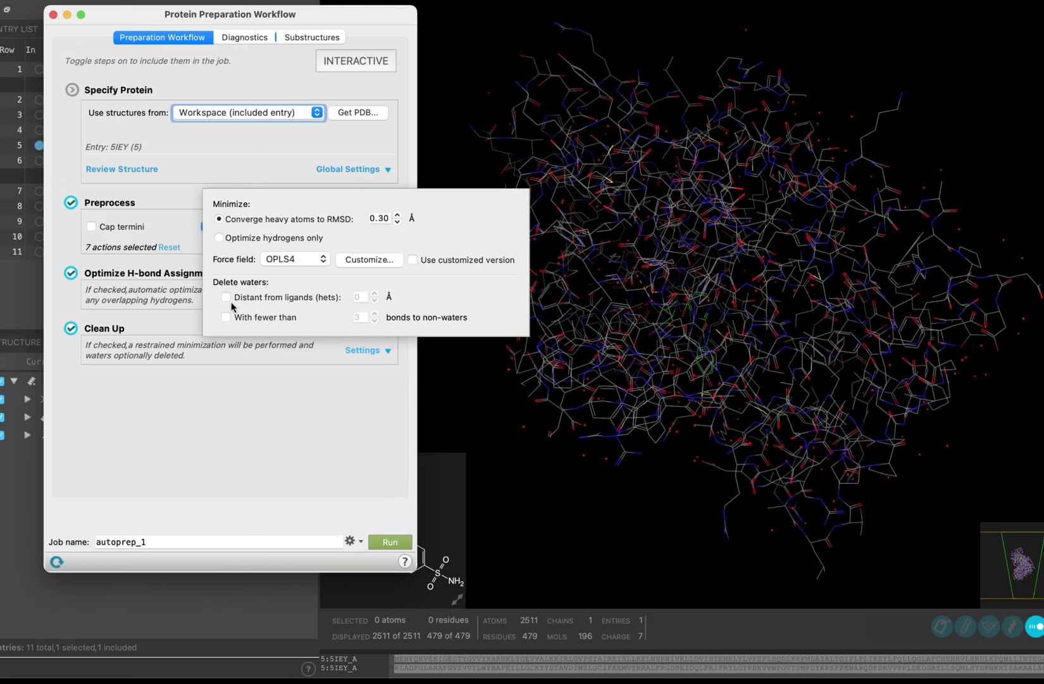
click(166, 547)
- Name the preparation job 5IEY_Prepared and run it
double_click(163, 543)
text(5IEY_Pre)
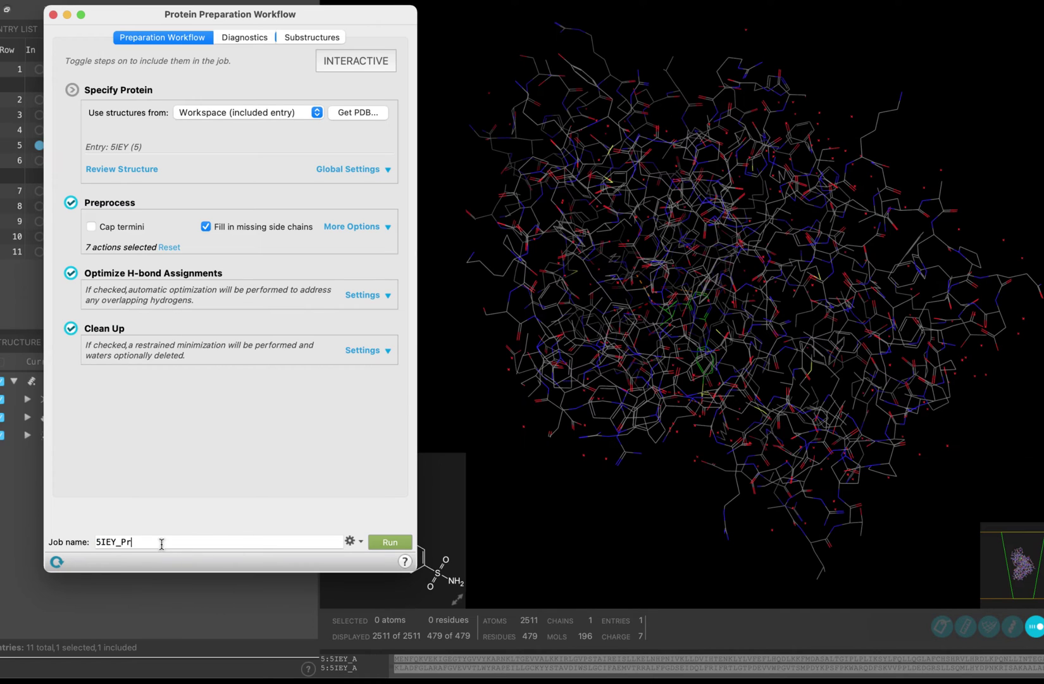
text(pared)
click(389, 541)
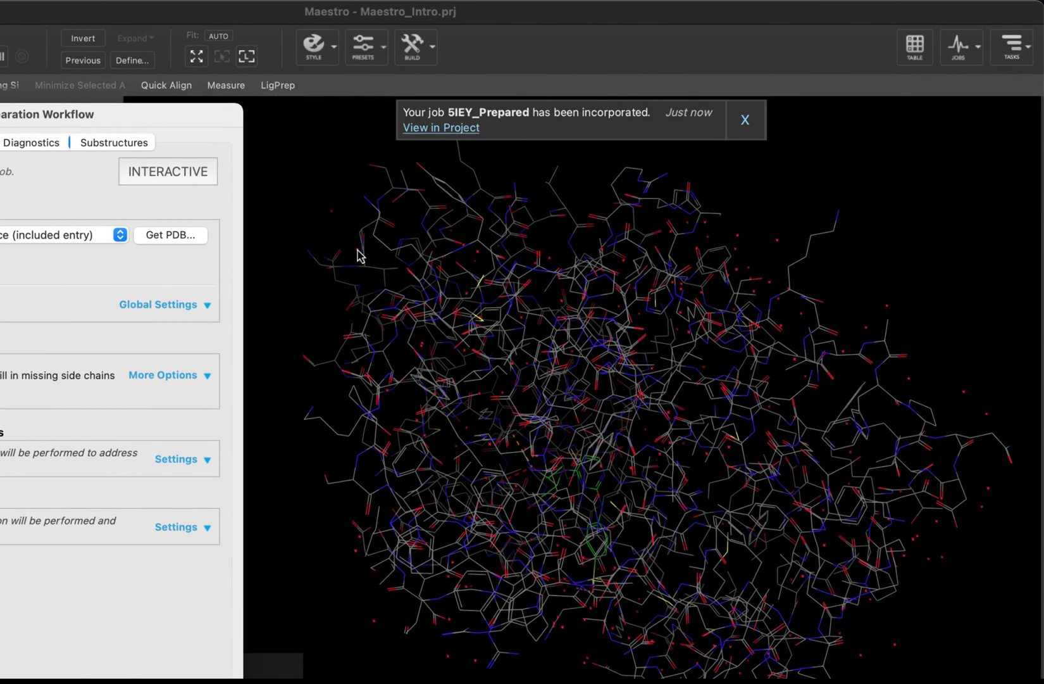
- Bring the prepared 5IEY entry into the workspace, check it in Diagnostics, then view its substructures
click(441, 129)
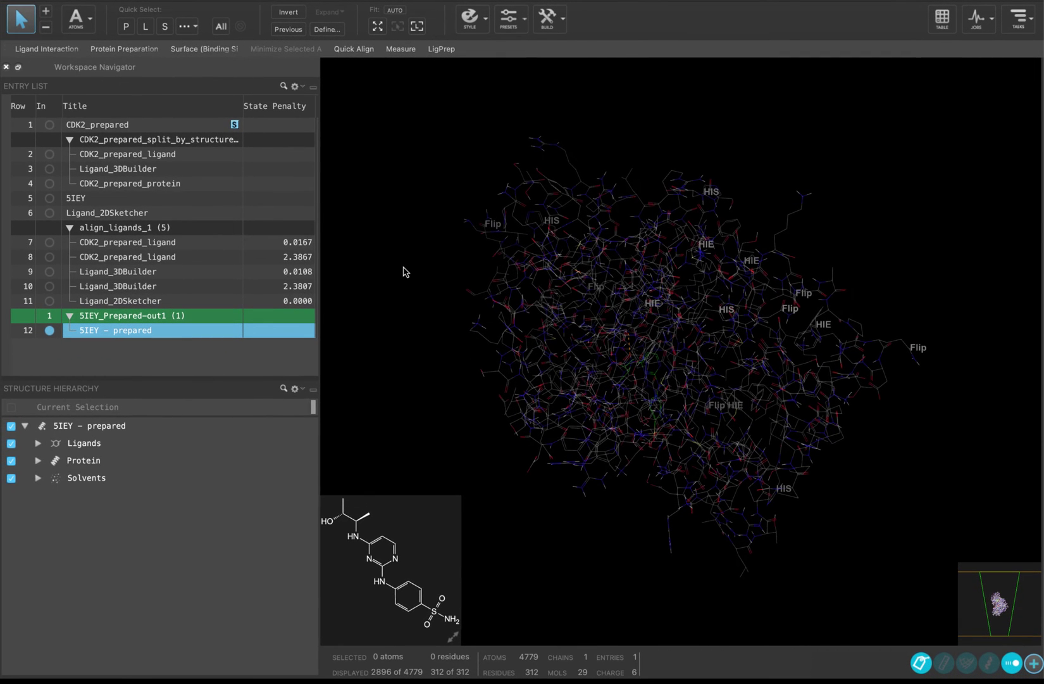
click(157, 50)
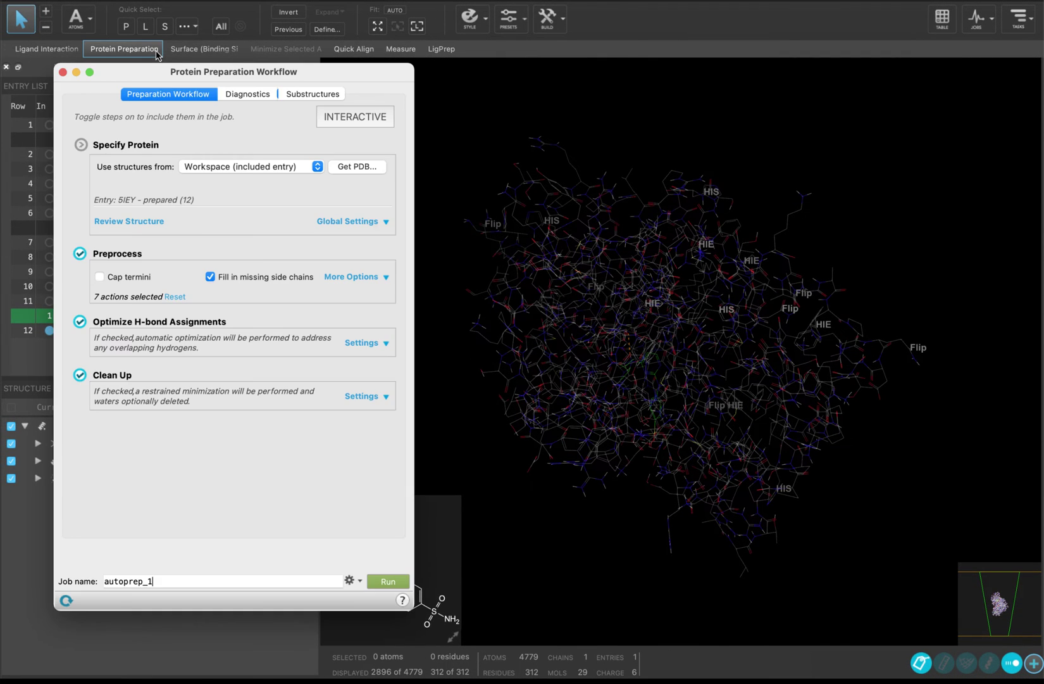
click(248, 100)
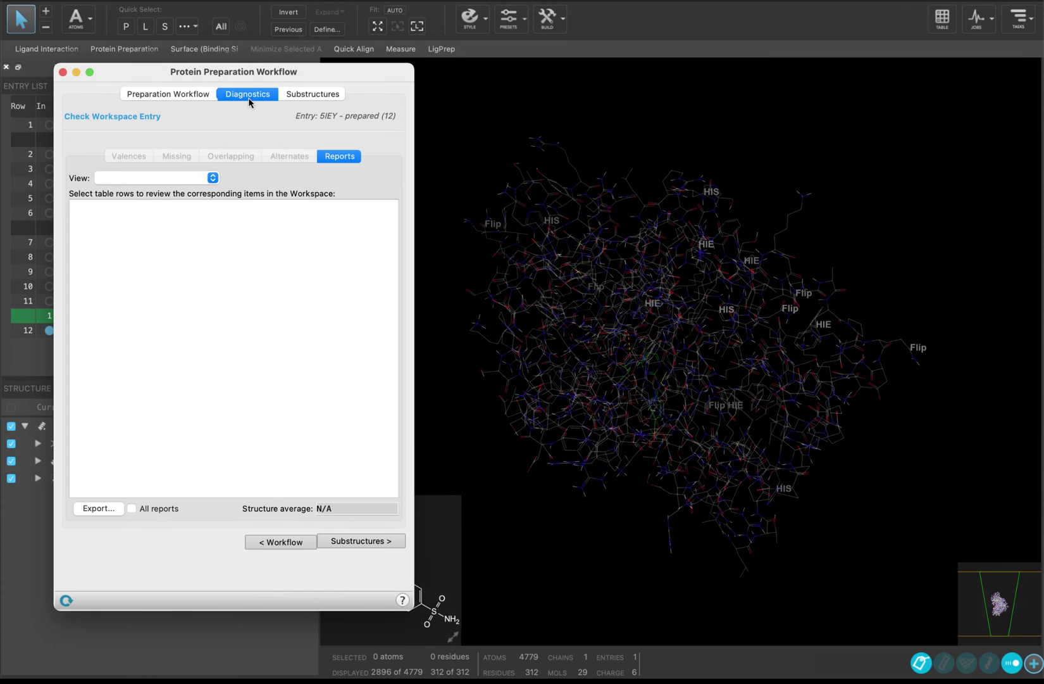
click(147, 121)
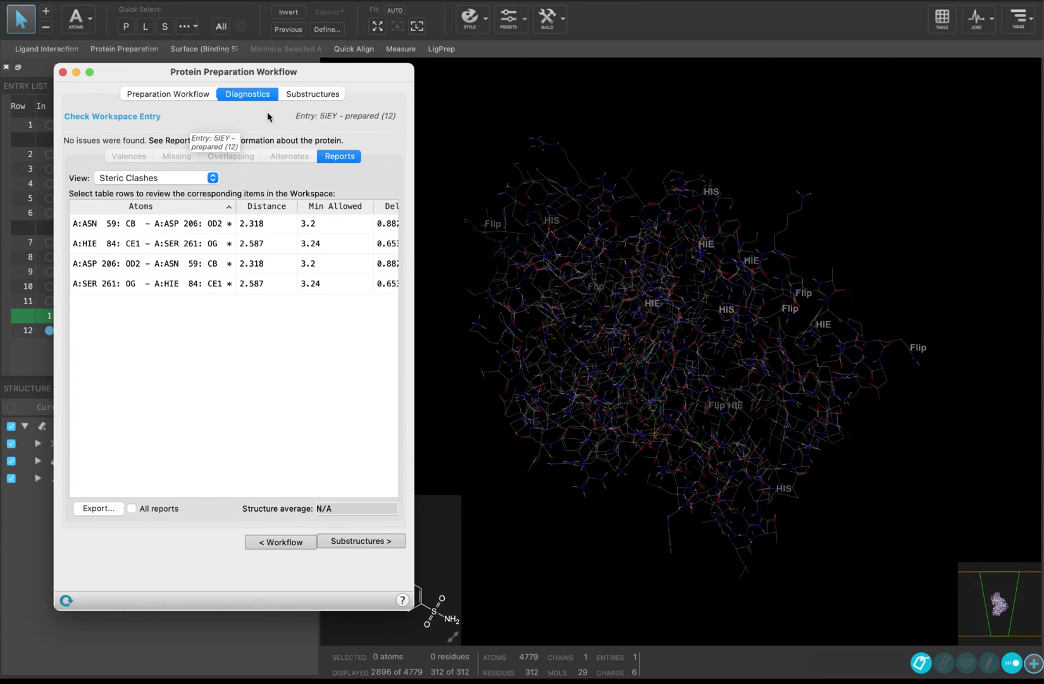
click(302, 96)
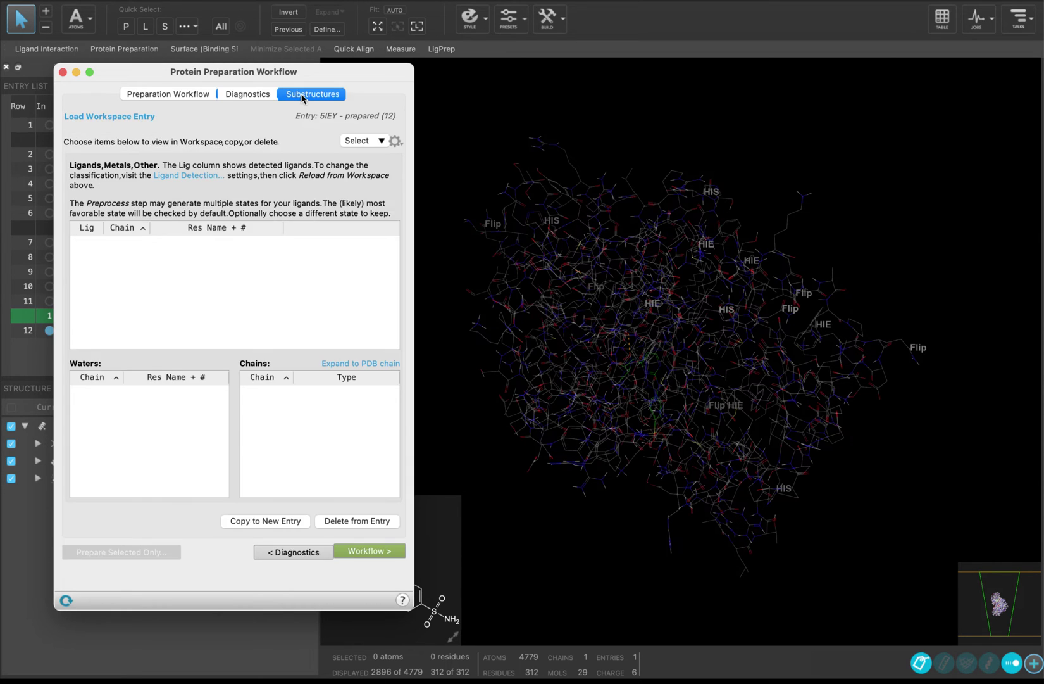
- Load the prepared entry's substructures and zoom onto waters HOH 1102 and HOH 1110
click(107, 121)
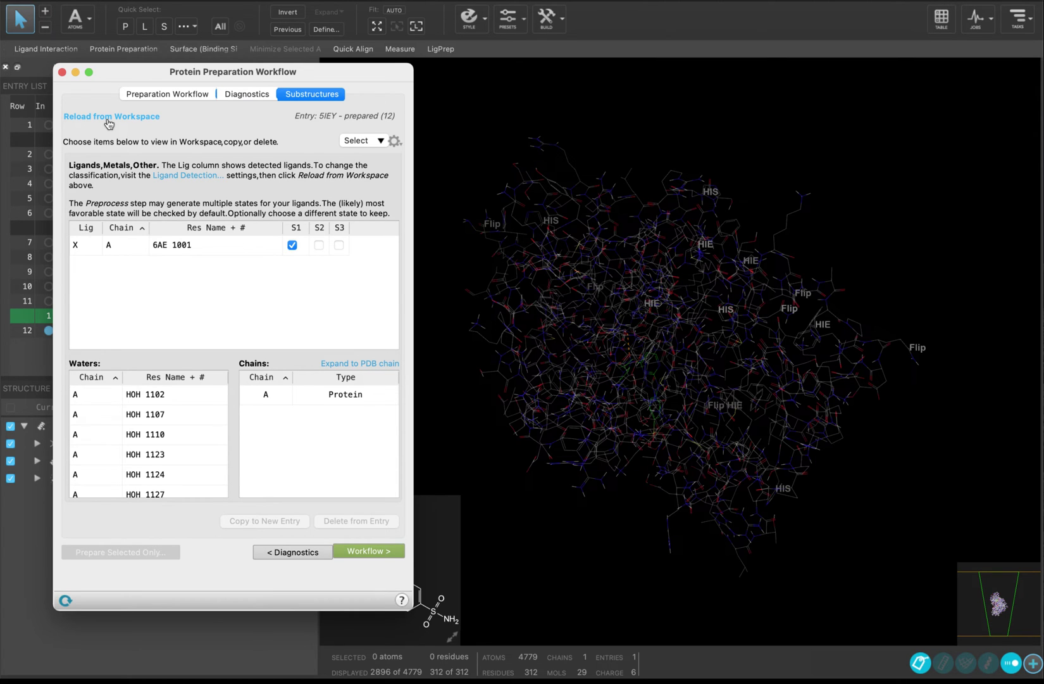
click(132, 394)
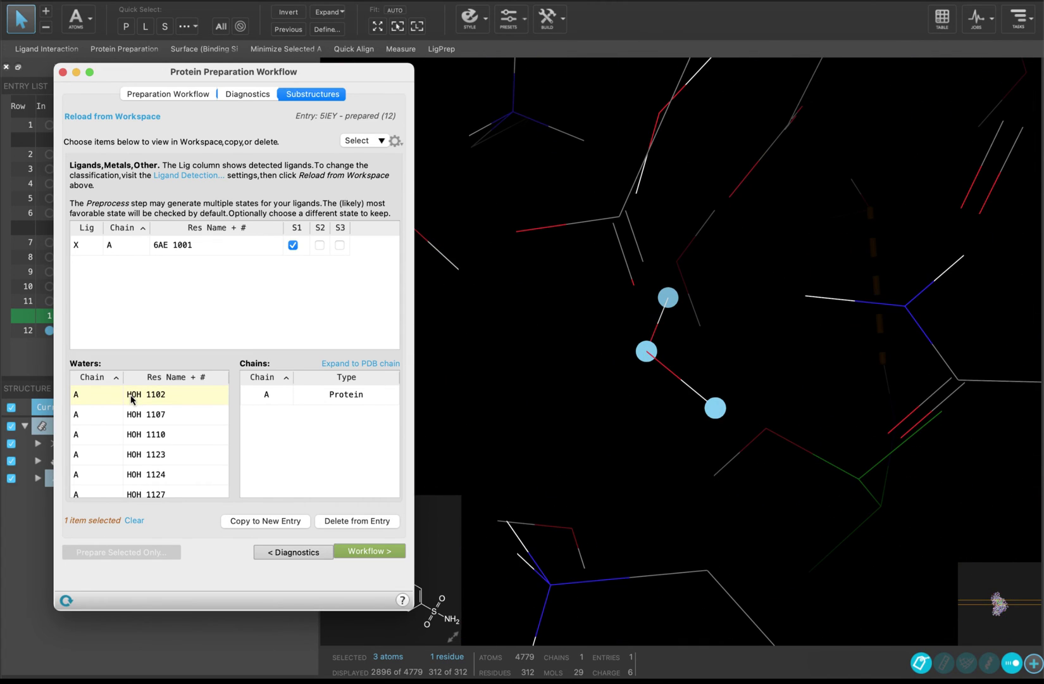
click(137, 436)
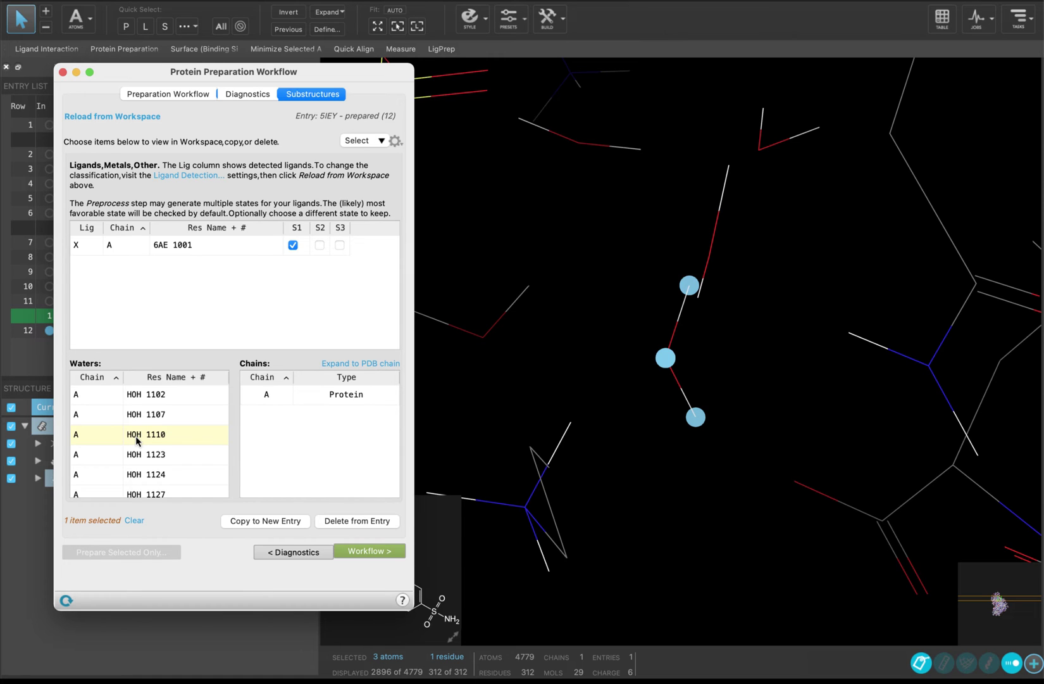
- Inspect water HOH 1107 and display non-covalent bonds between all atoms
click(176, 418)
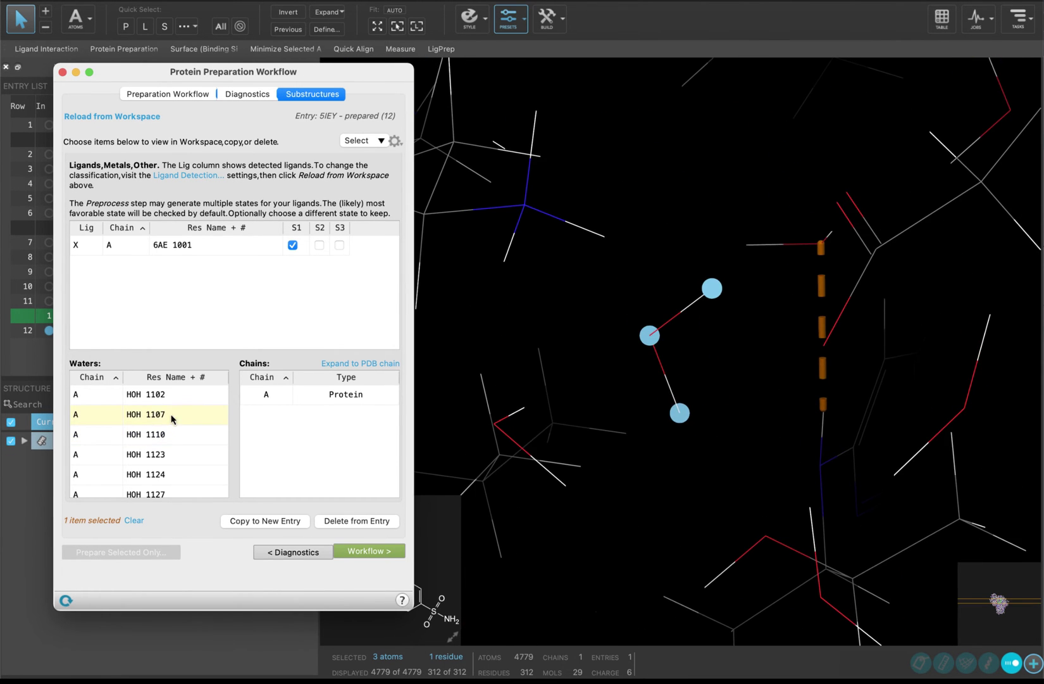
click(1011, 660)
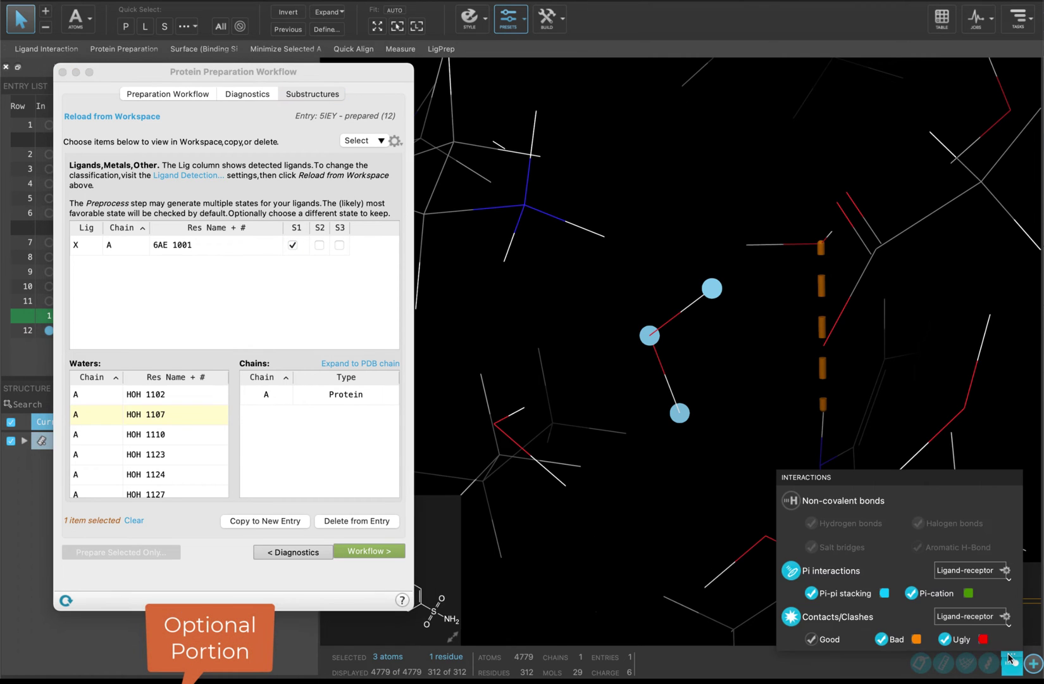
click(790, 500)
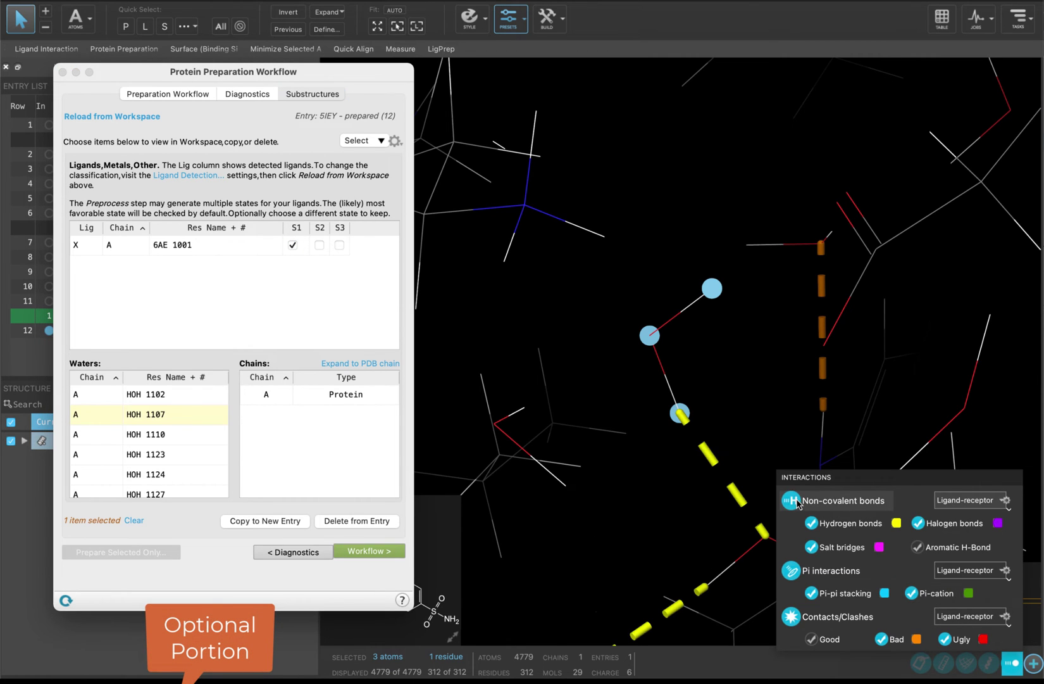
click(969, 495)
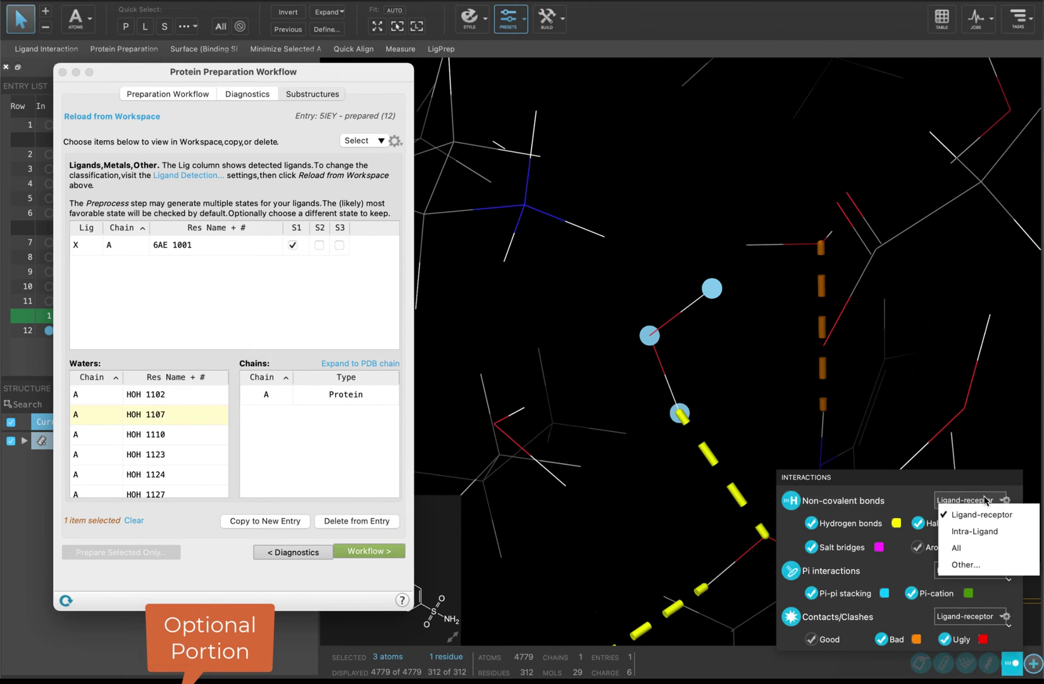
click(969, 547)
click(627, 292)
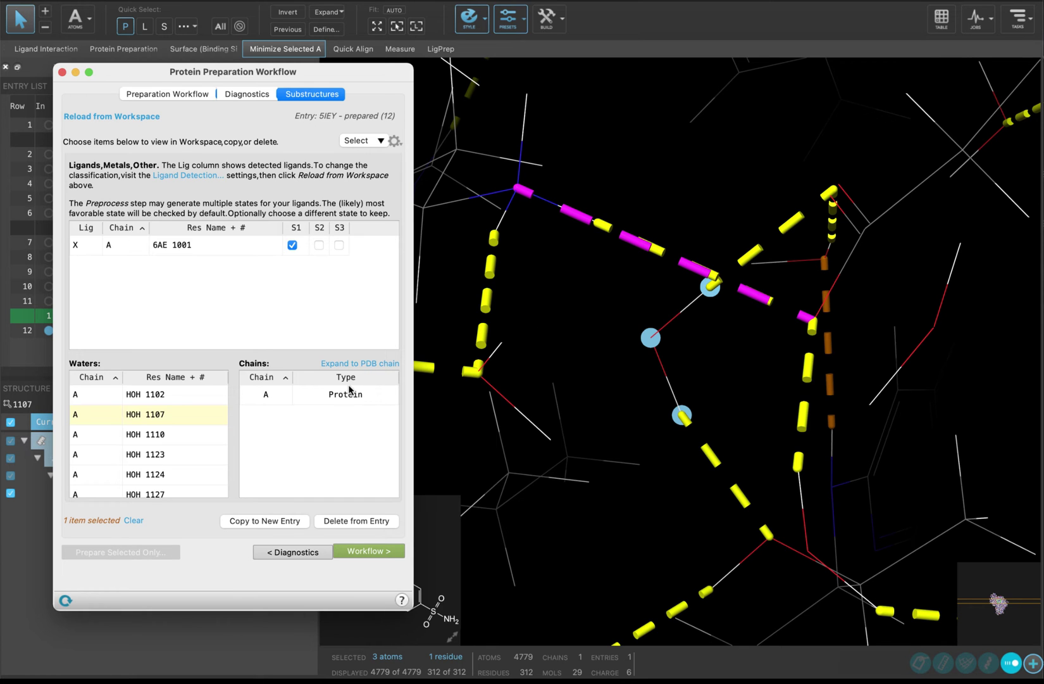
- Delete the 24 waters HOH 1102 through HOH 1284 from the entry, keeping HOH 1107
click(187, 395)
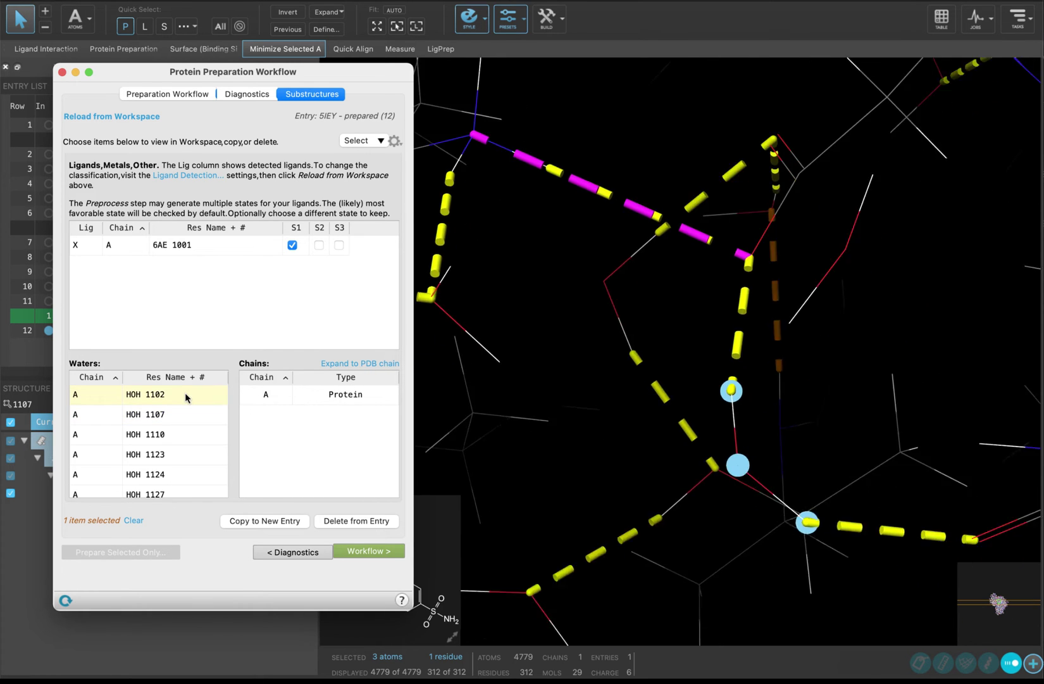
super+click(178, 437)
scroll(177, 441, down, 5)
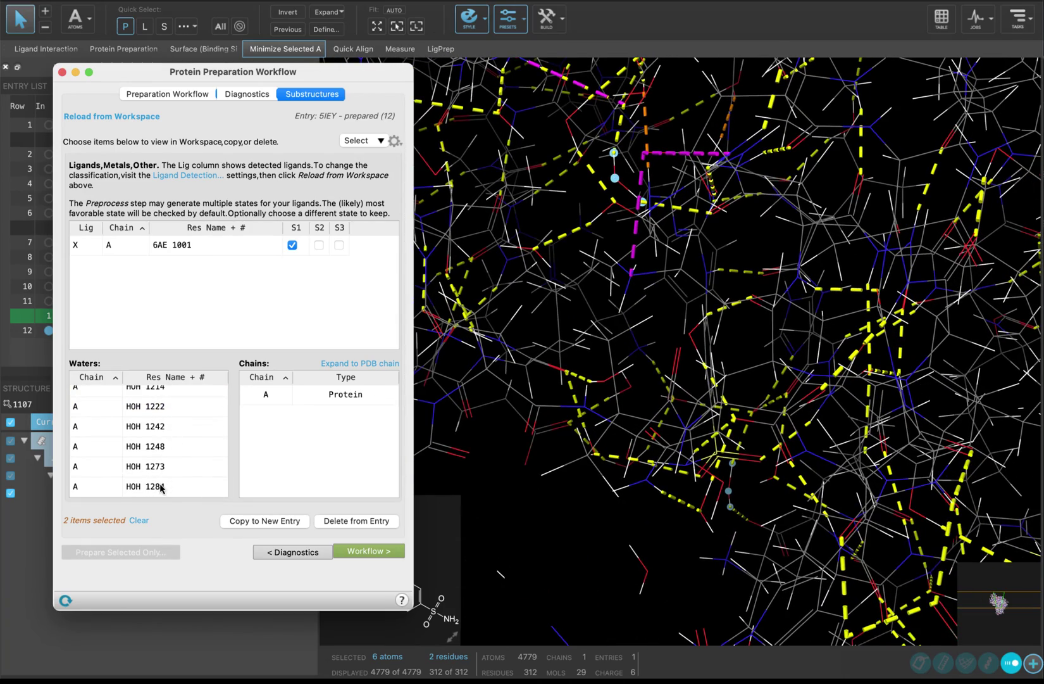
shift+click(161, 487)
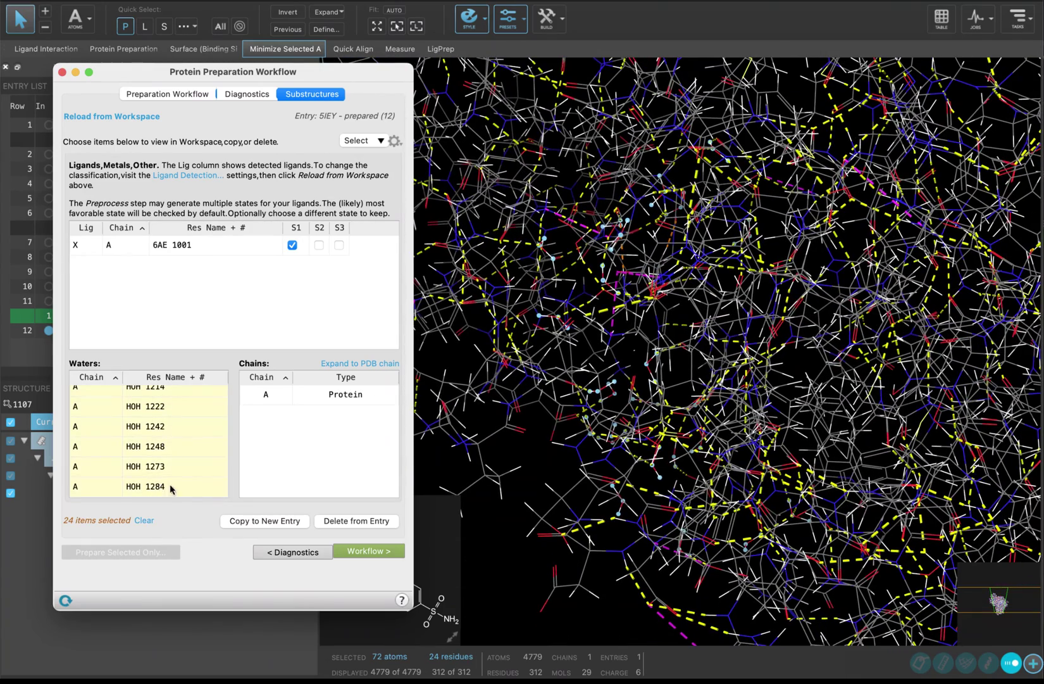
click(357, 530)
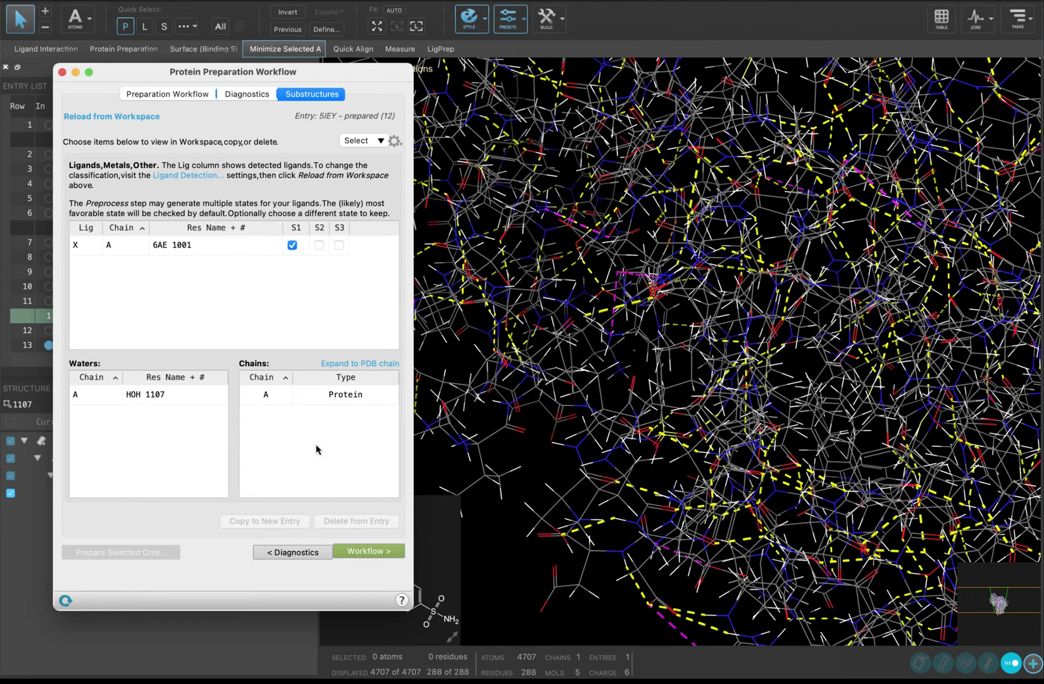
- Close the preparation workflow and show 5IEY - with-deletions as ribbons with a ball-and-stick ligand
click(62, 72)
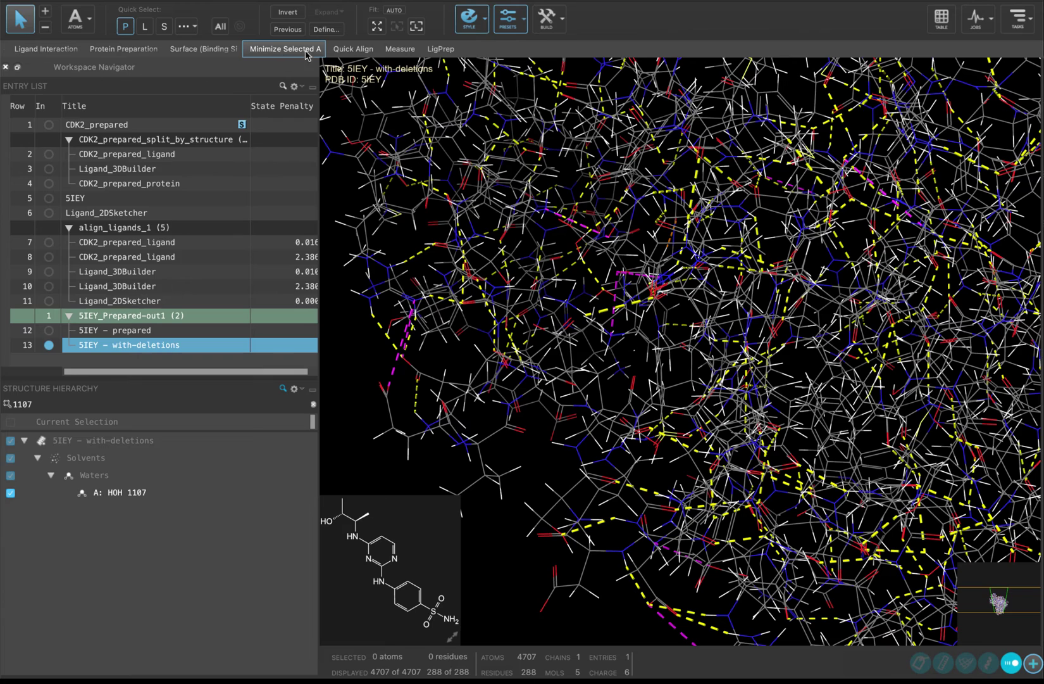
click(506, 28)
click(519, 220)
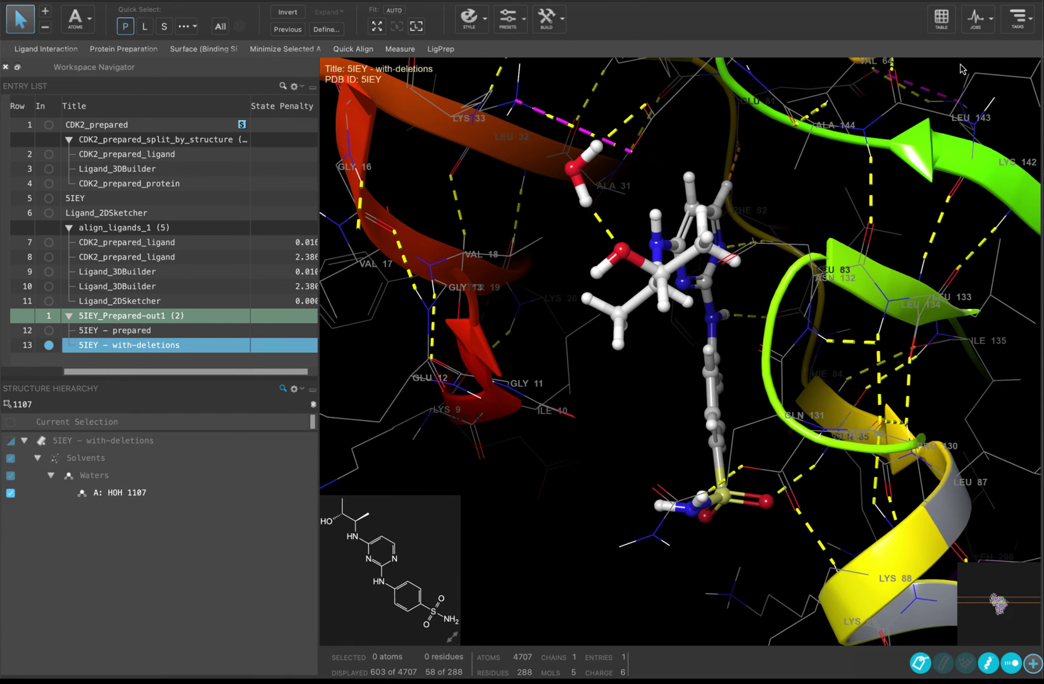
- Search tasks for 'grid', open Receptor Grid Generation, and move the panel off the ligand
click(1021, 25)
key(BackSpace)
key(BackSpace)
key(BackSpace)
key(BackSpace)
key(BackSpace)
text(grid)
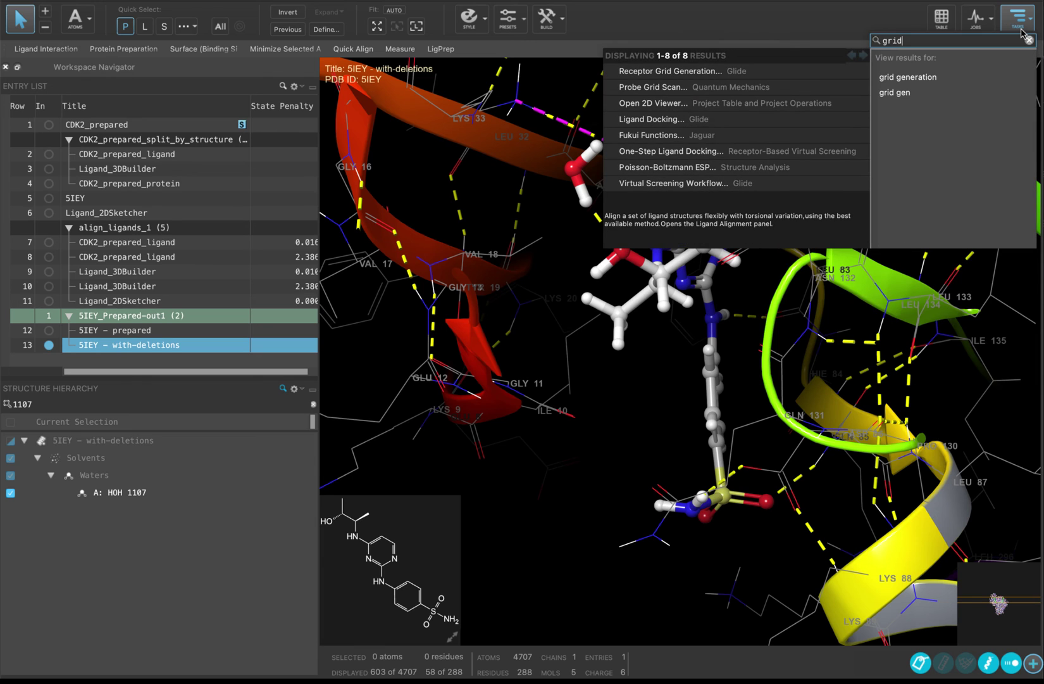
click(825, 72)
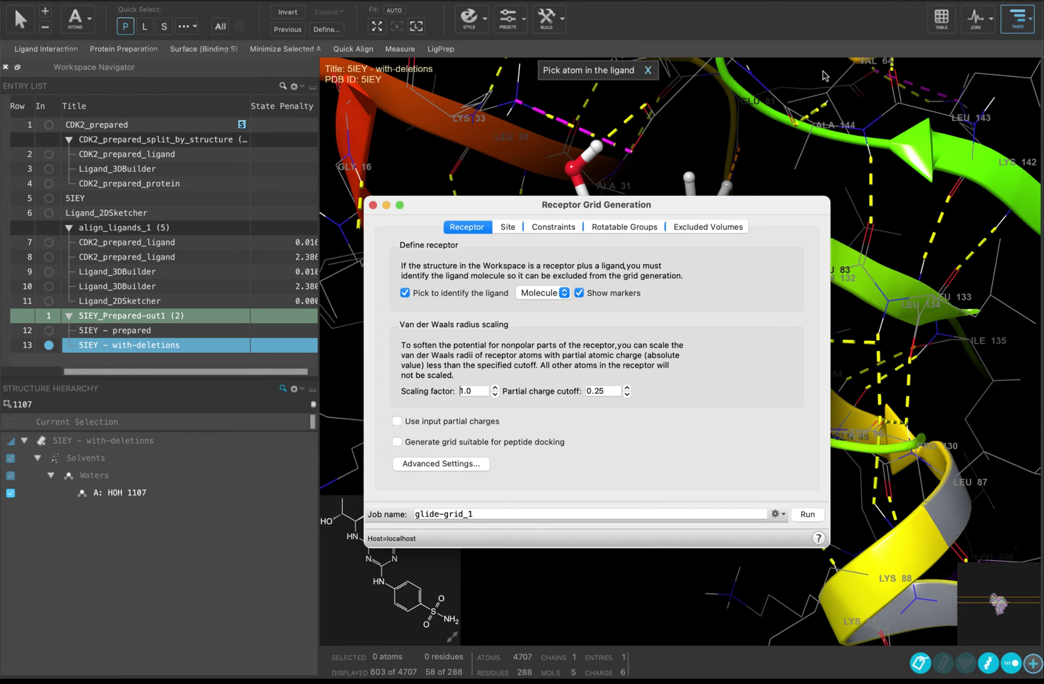
drag(733, 214, 462, 234)
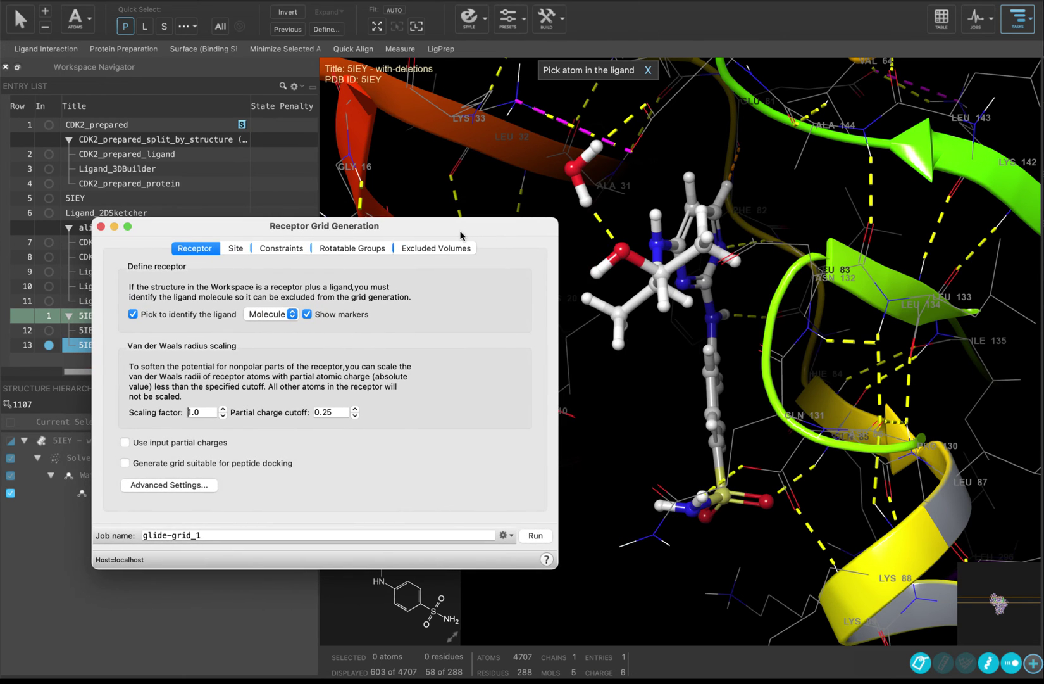
- Pick the bound 5IEY ligand, fit the view to it, then fit all to show the protein
click(664, 280)
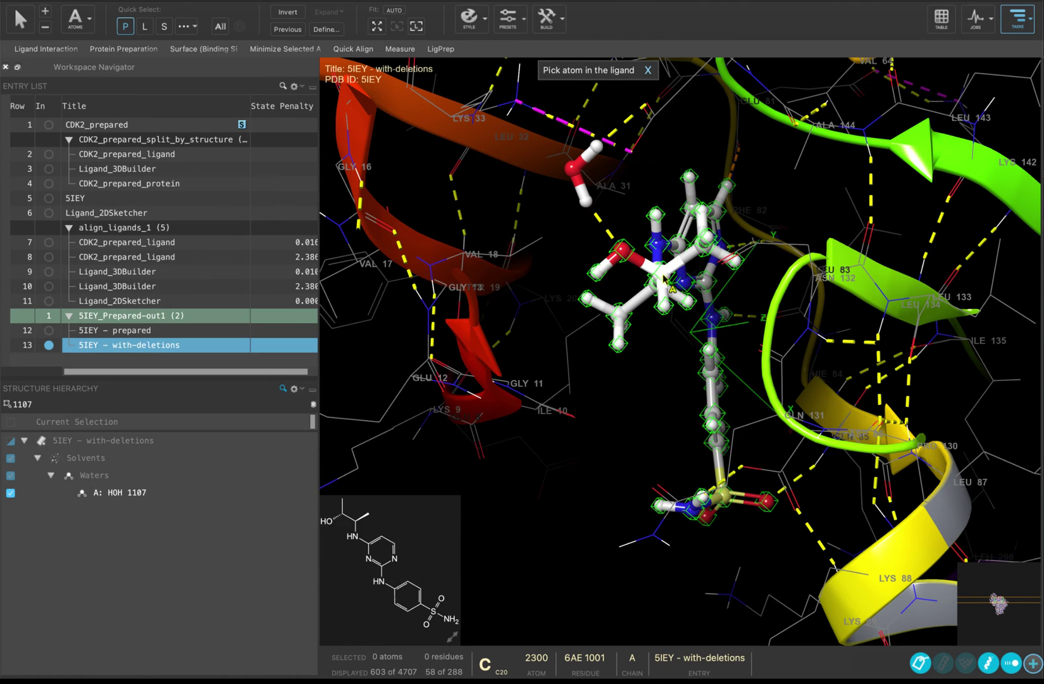
click(416, 27)
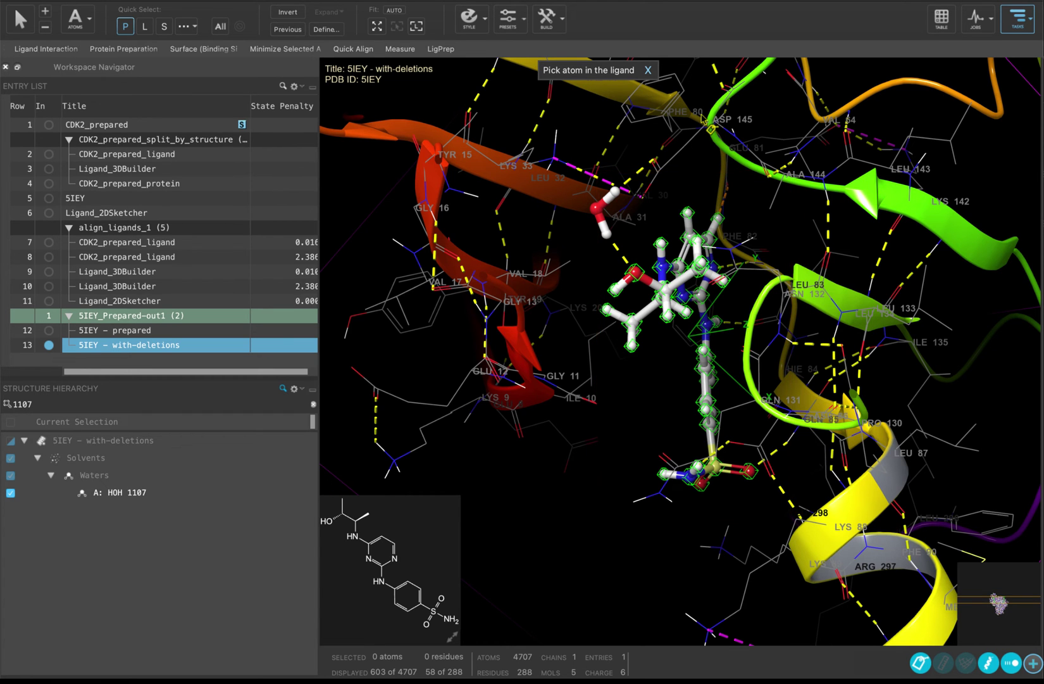
click(376, 29)
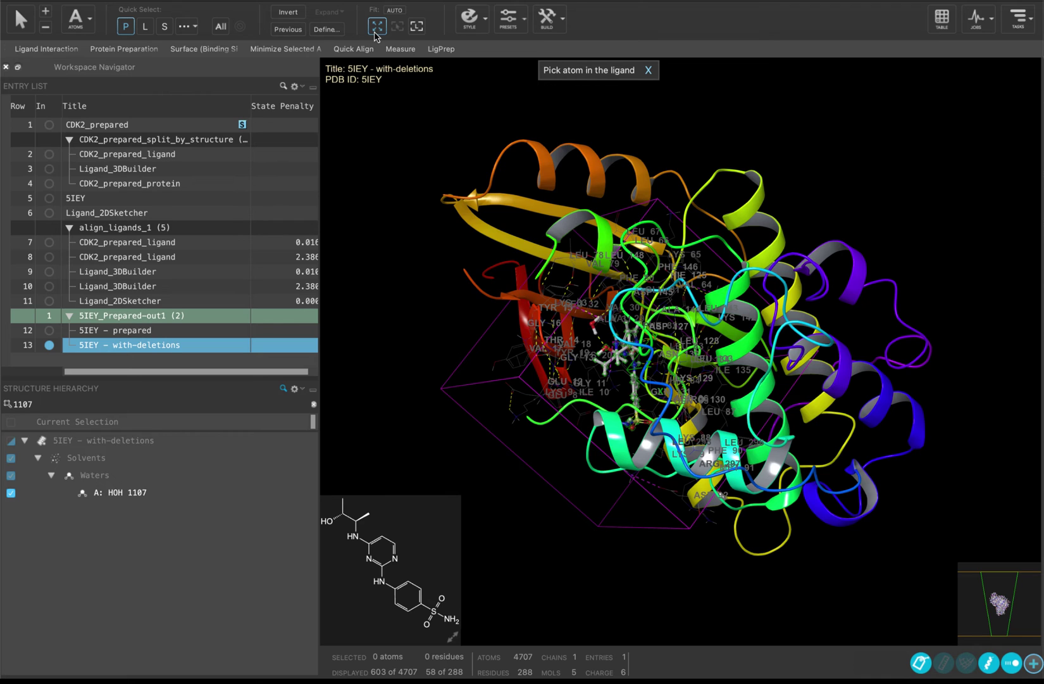
- Reopen Receptor Grid Generation and check the Site tab's advanced inner box size settings
click(1016, 22)
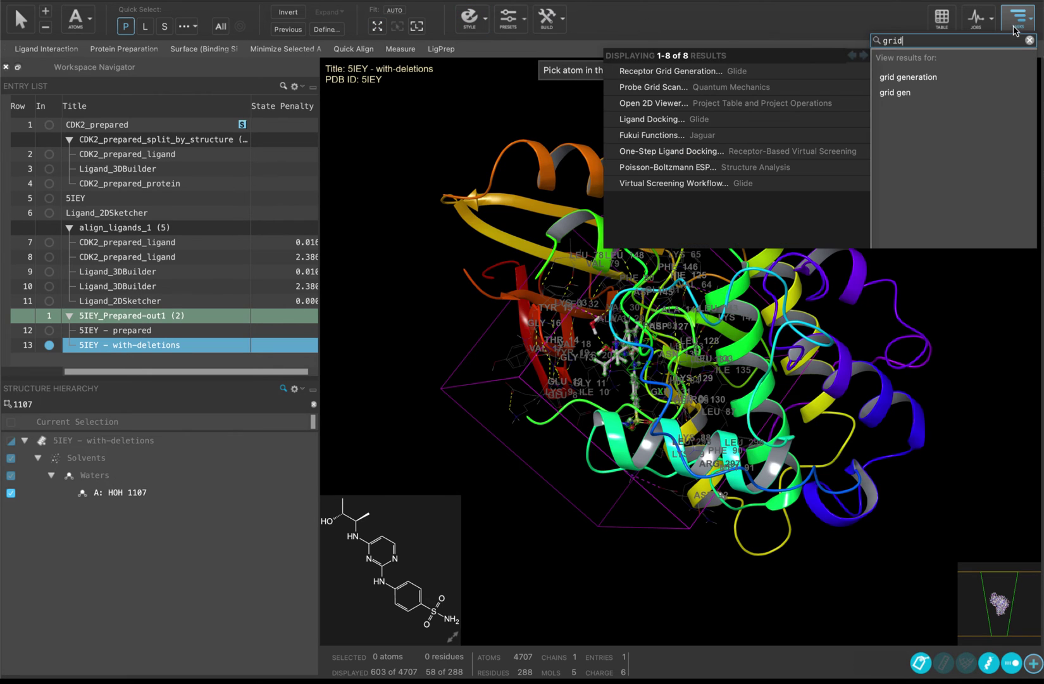
click(772, 71)
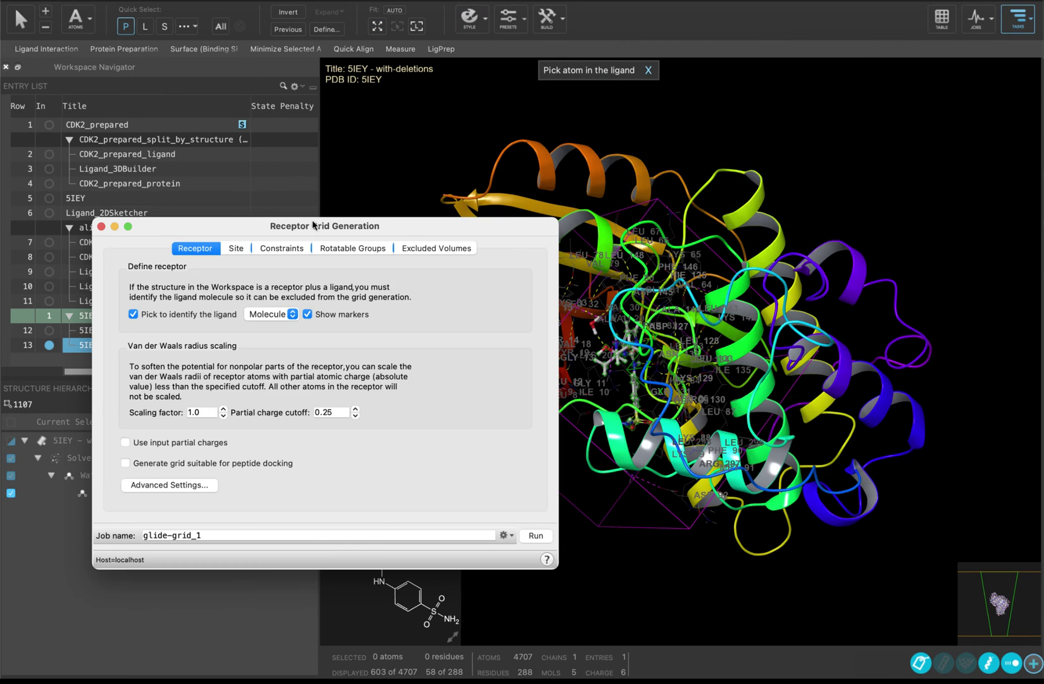
click(241, 249)
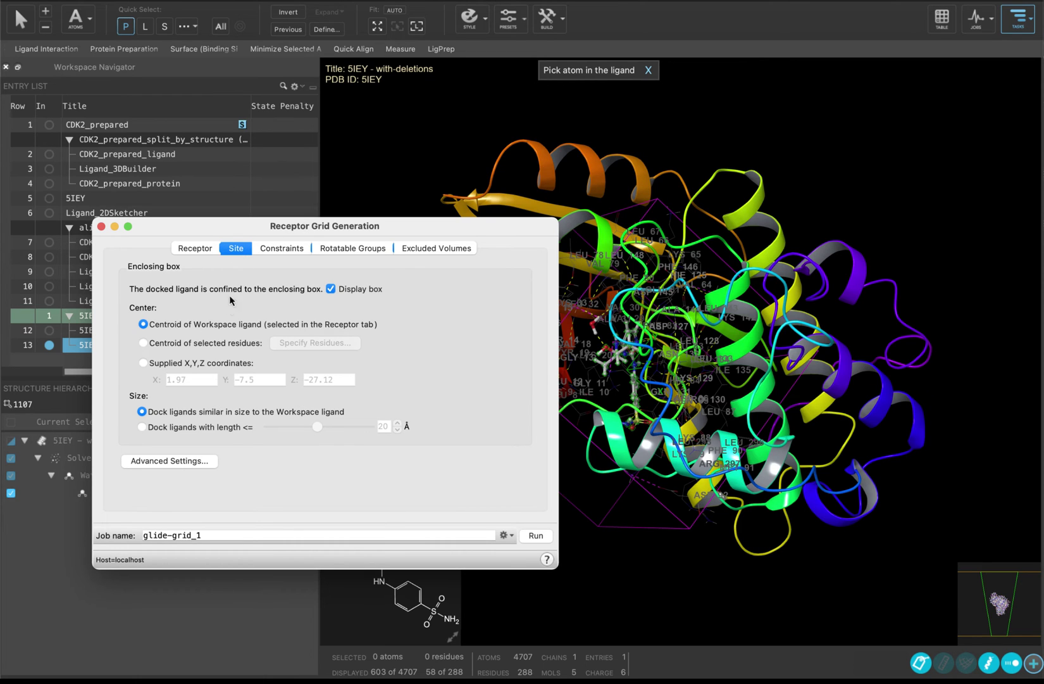
click(176, 465)
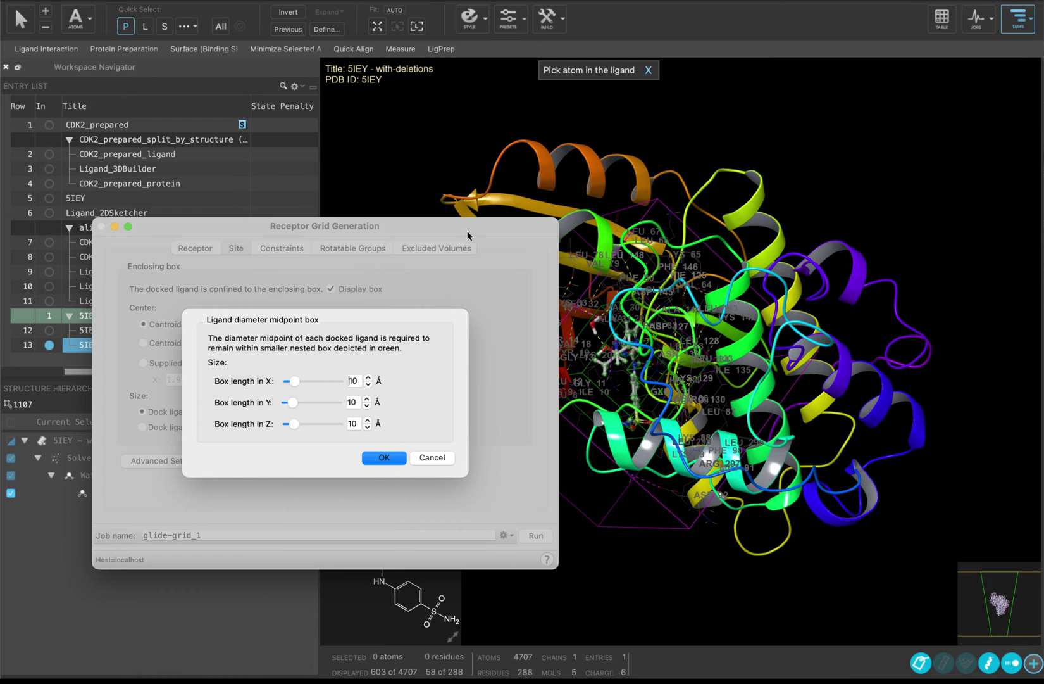
click(422, 31)
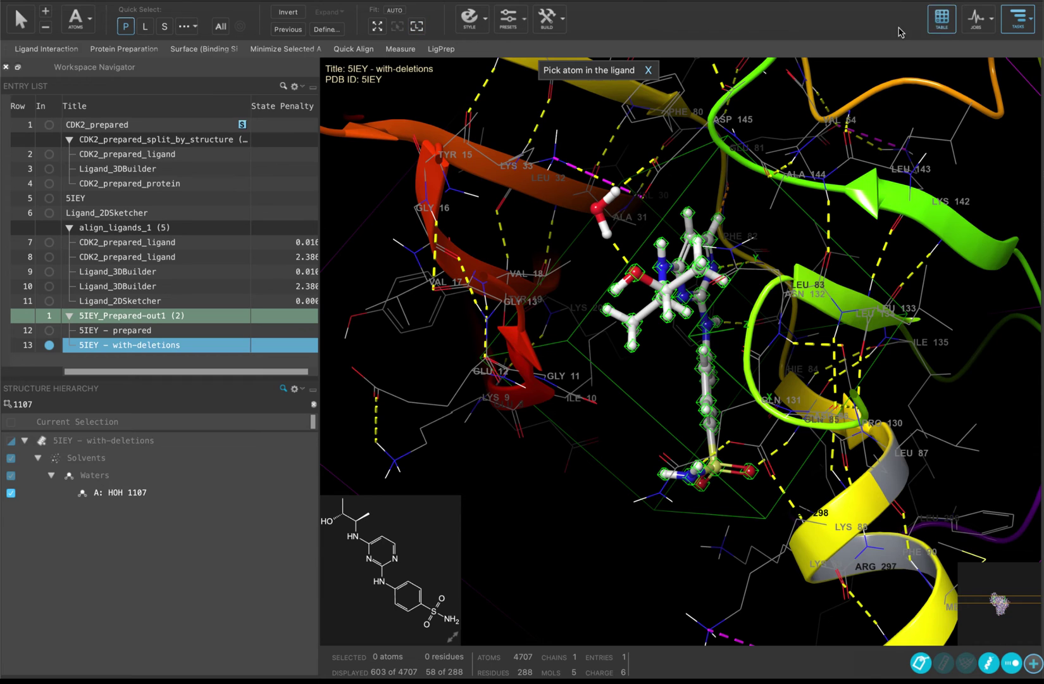
- Accept the 10 Å inner box and show the H-bond/Metal constraints page
click(1019, 29)
text(grid)
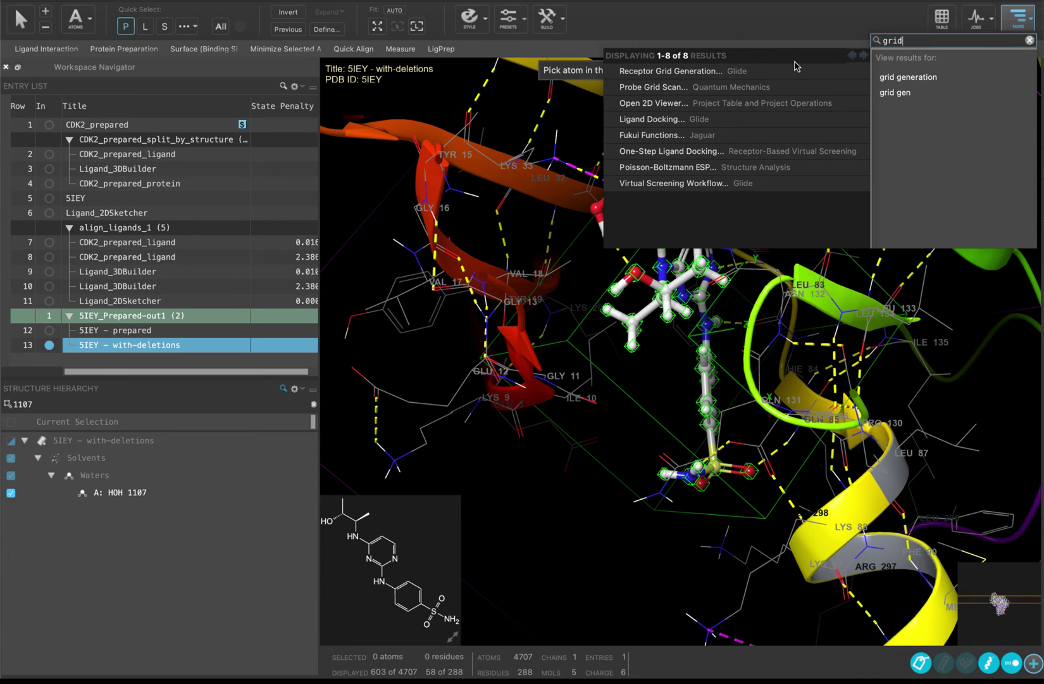
click(785, 71)
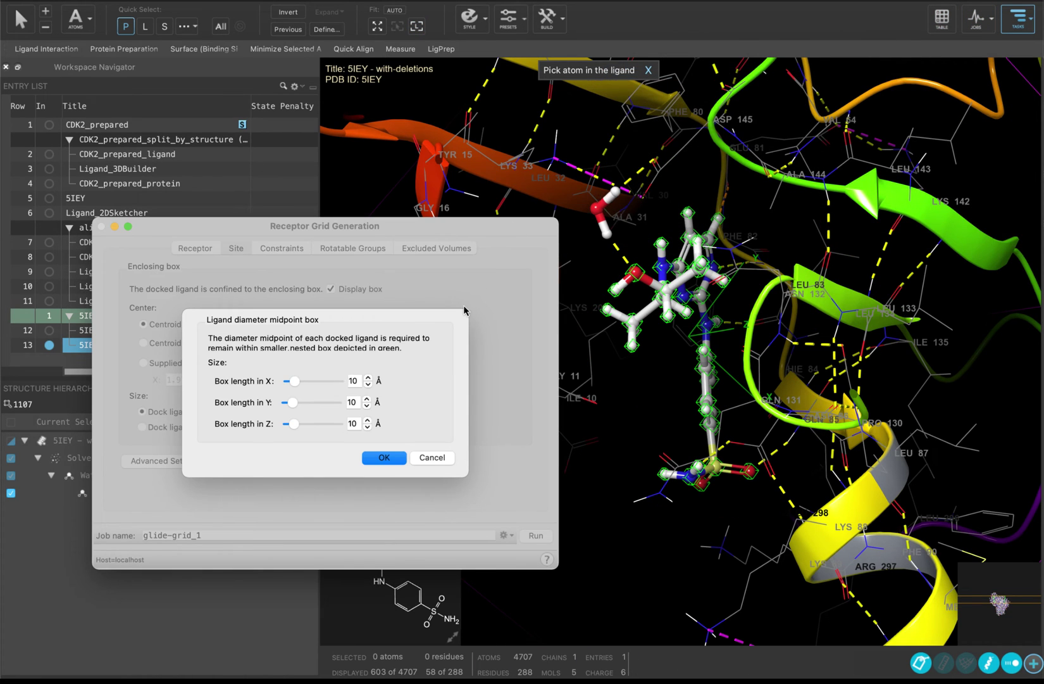
click(383, 457)
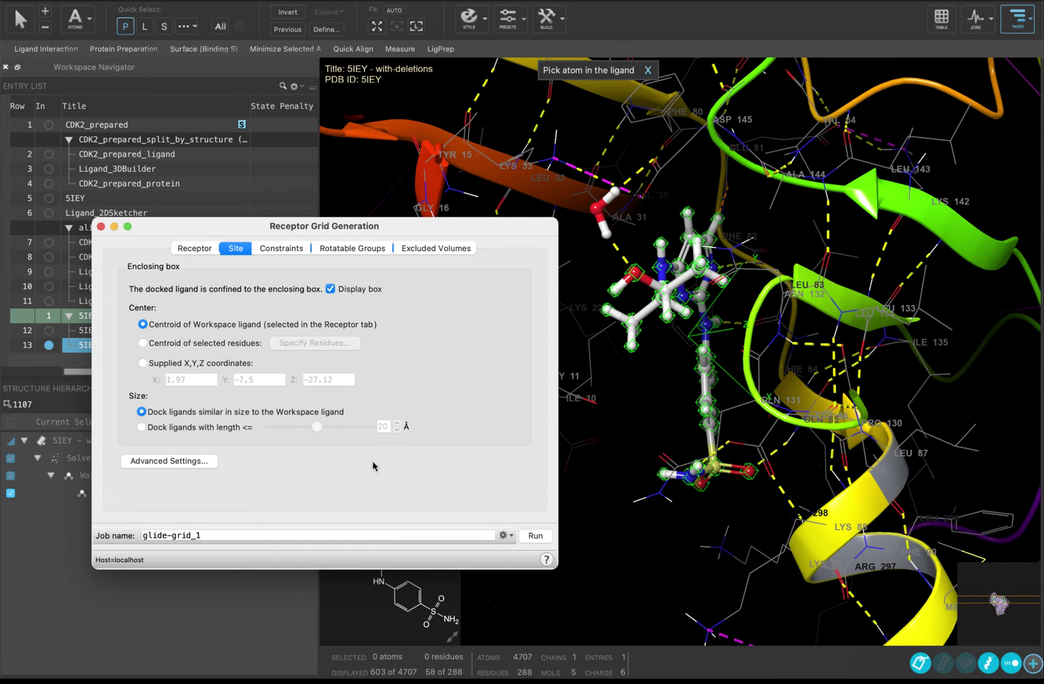
click(295, 251)
click(317, 295)
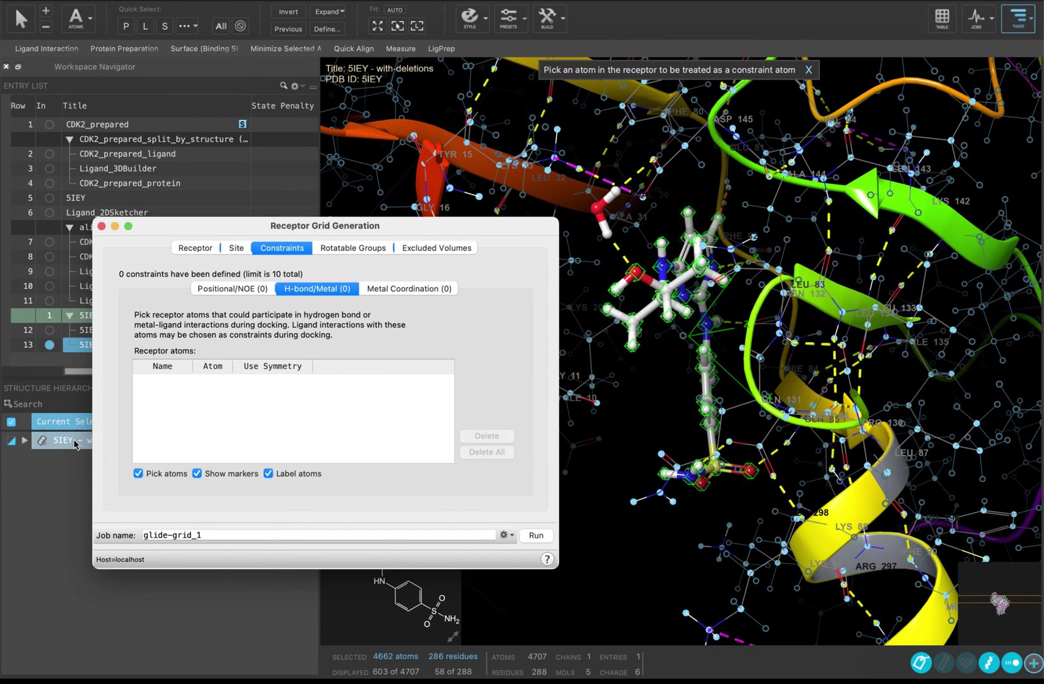
- Find residue A: LEU 83 in the Structure Hierarchy and pick its backbone oxygen as H-bond constraint
click(55, 478)
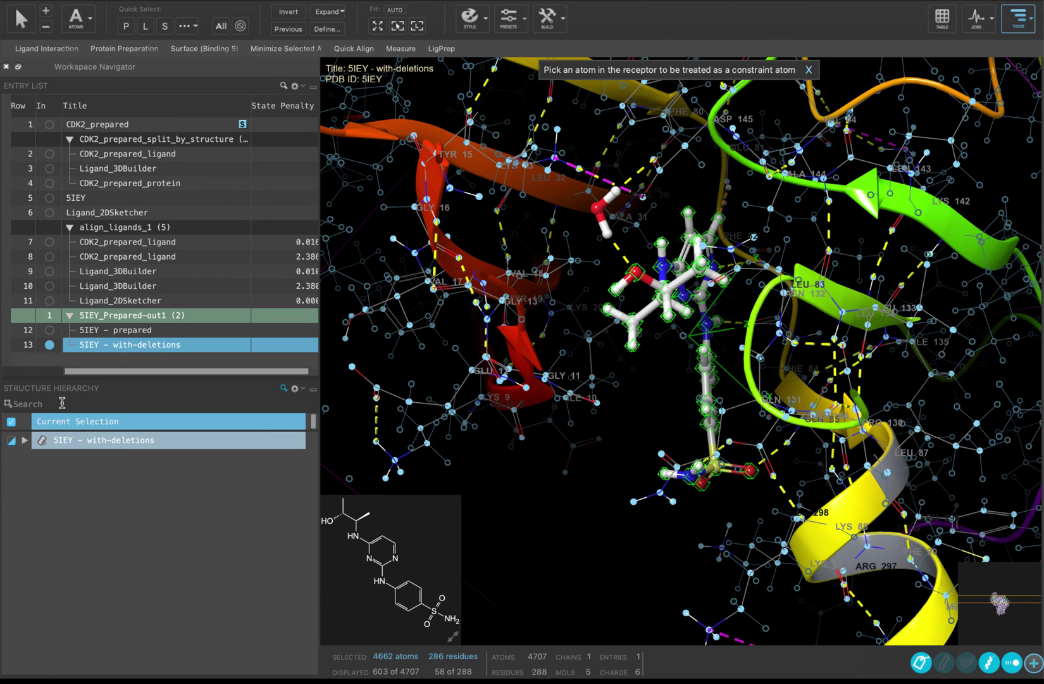
text(83)
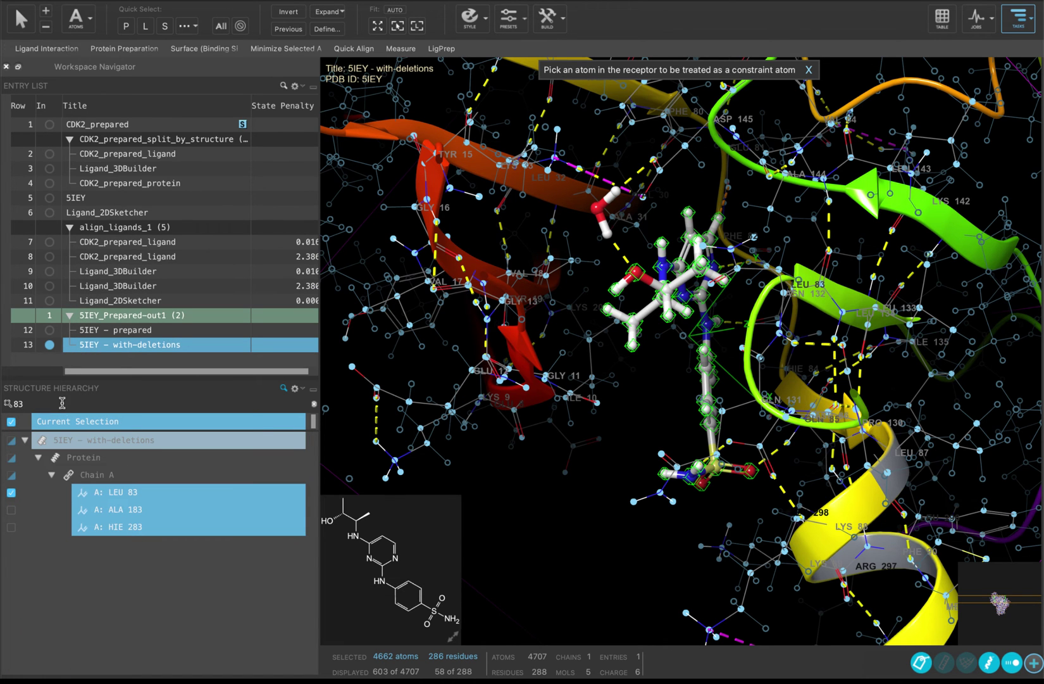
click(171, 497)
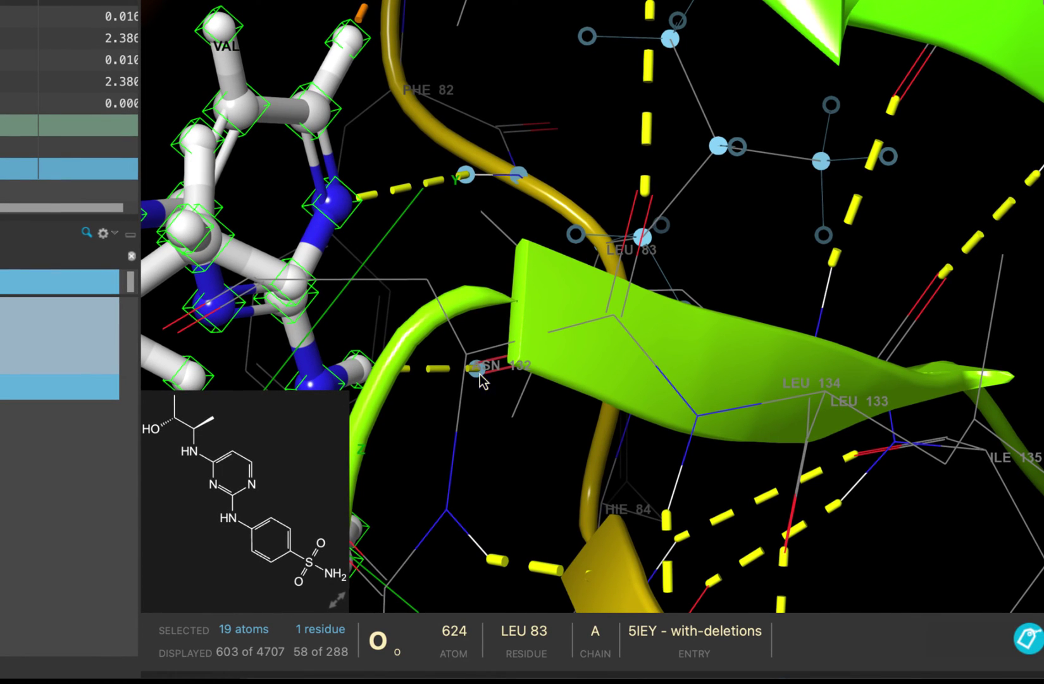
mouse_move(483, 380)
middle_down()
mouse_move(490, 427)
mouse_move(481, 392)
mouse_move(488, 378)
mouse_move(494, 387)
middle_up()
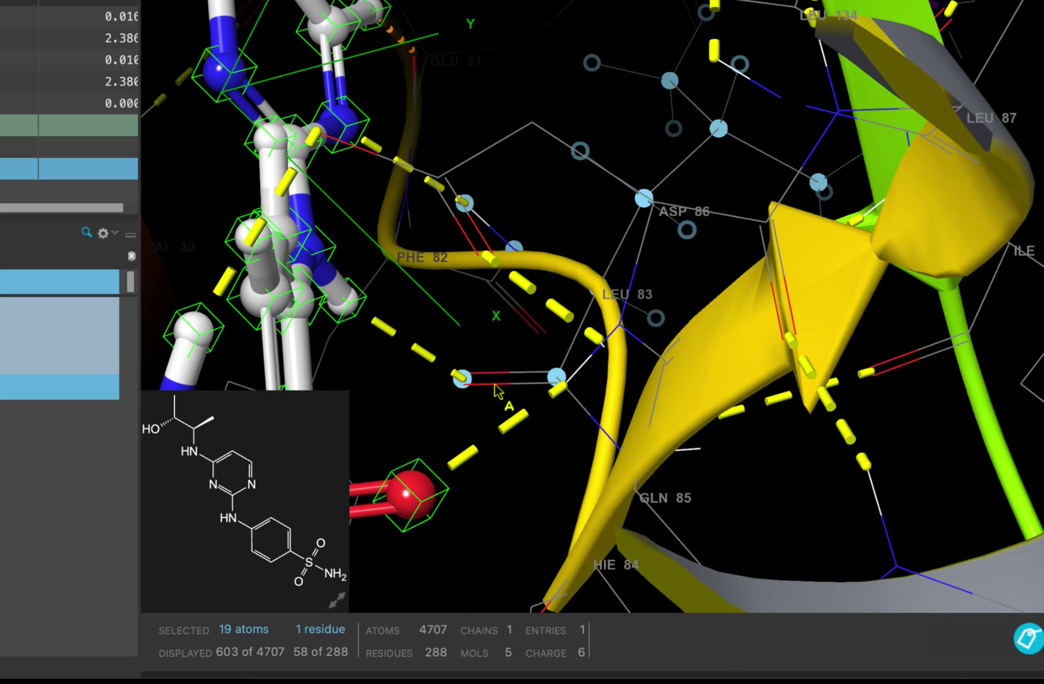
click(463, 381)
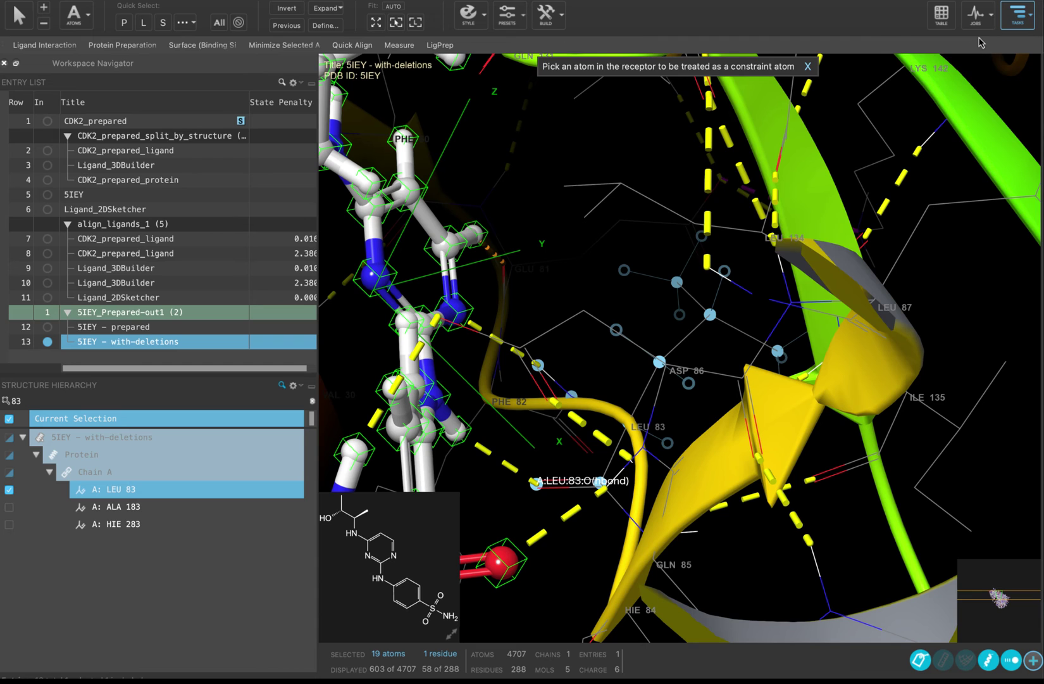
- Rename the grid job to glide-grid_5IEY, run it, and close the grid panel
click(1006, 24)
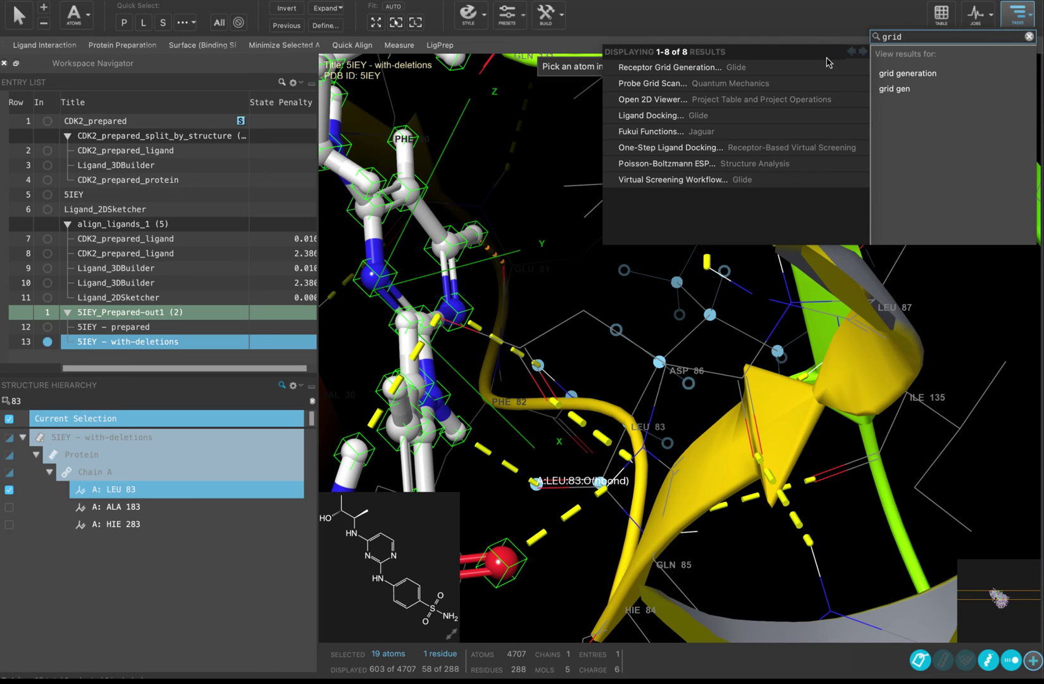
click(799, 68)
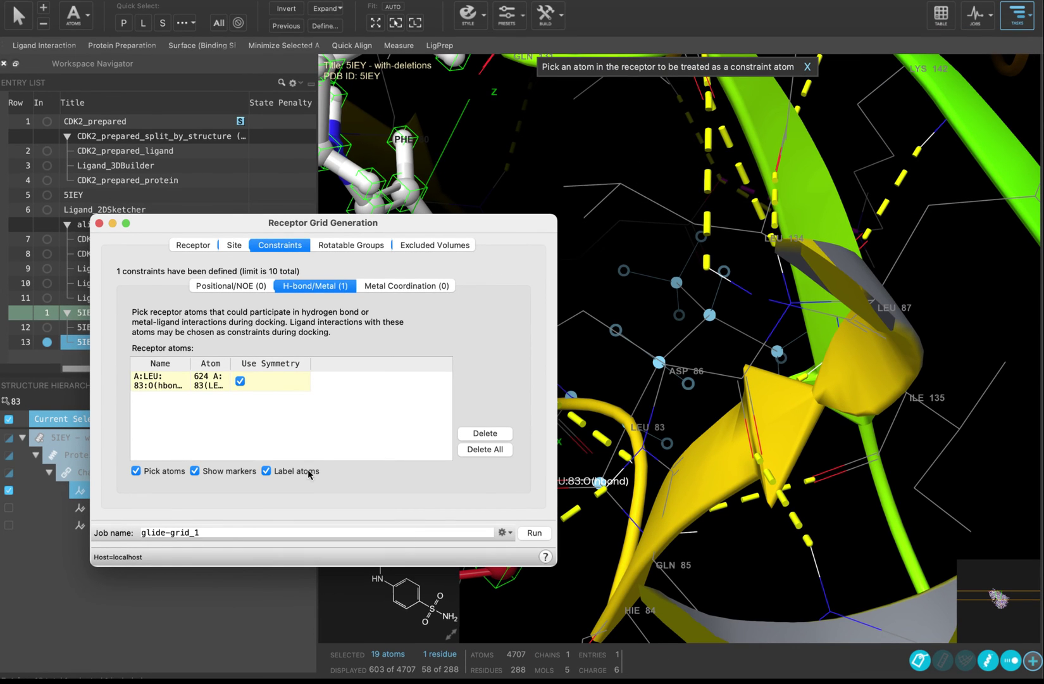
click(251, 533)
key(BackSpace)
text(5IEY)
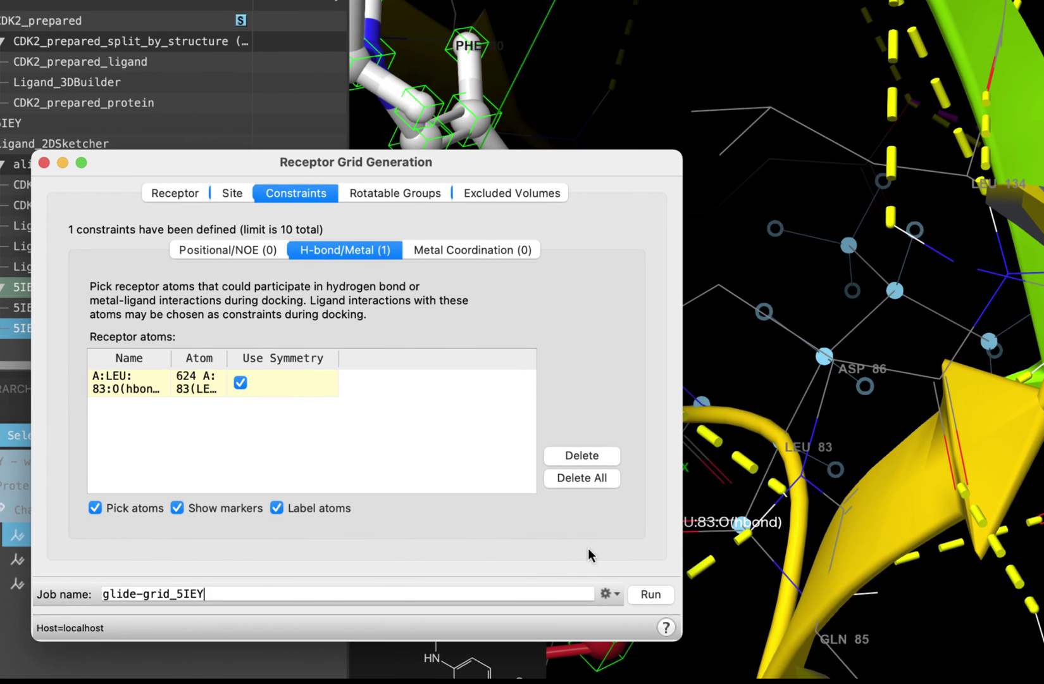
click(652, 596)
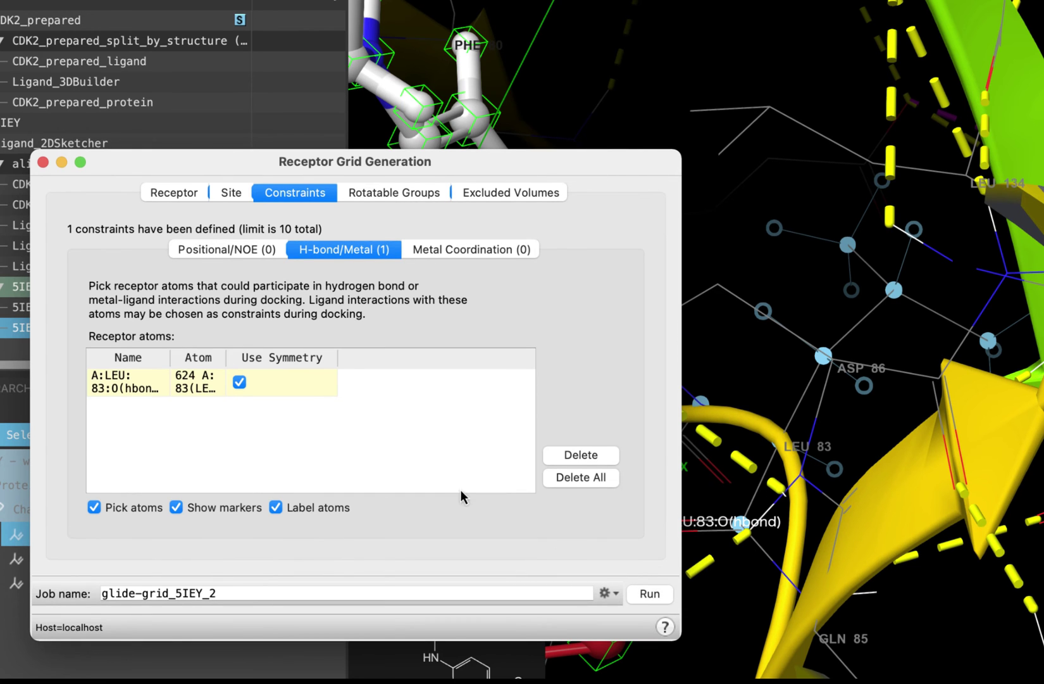
click(43, 162)
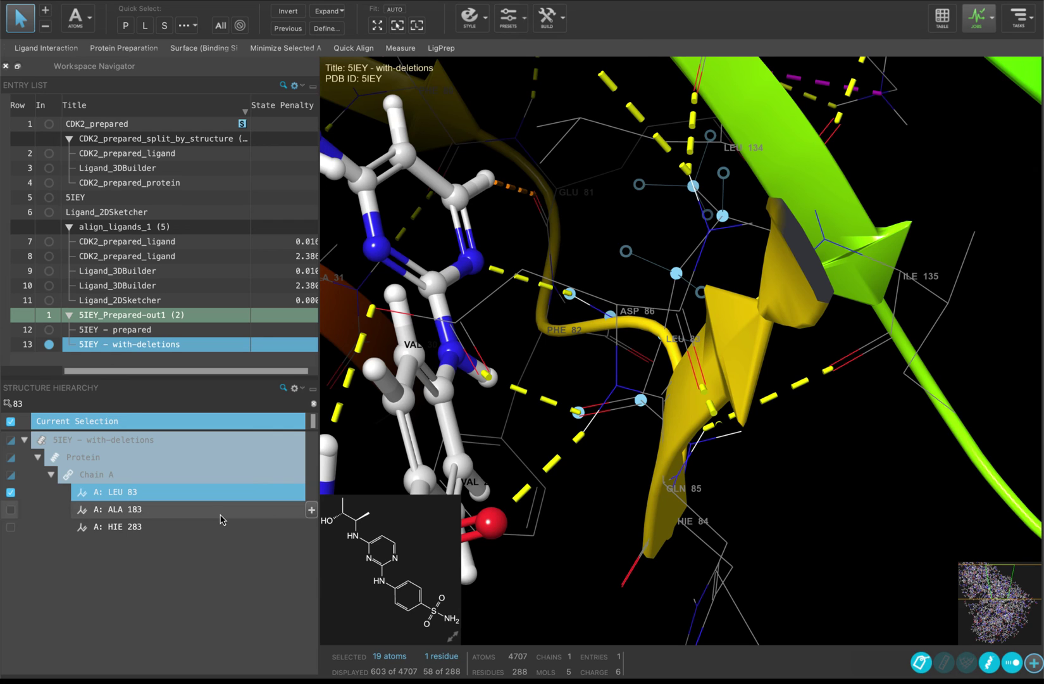
- Rename the align_ligands_1 group to ligprep_out and select its five ligand entries
double_click(134, 227)
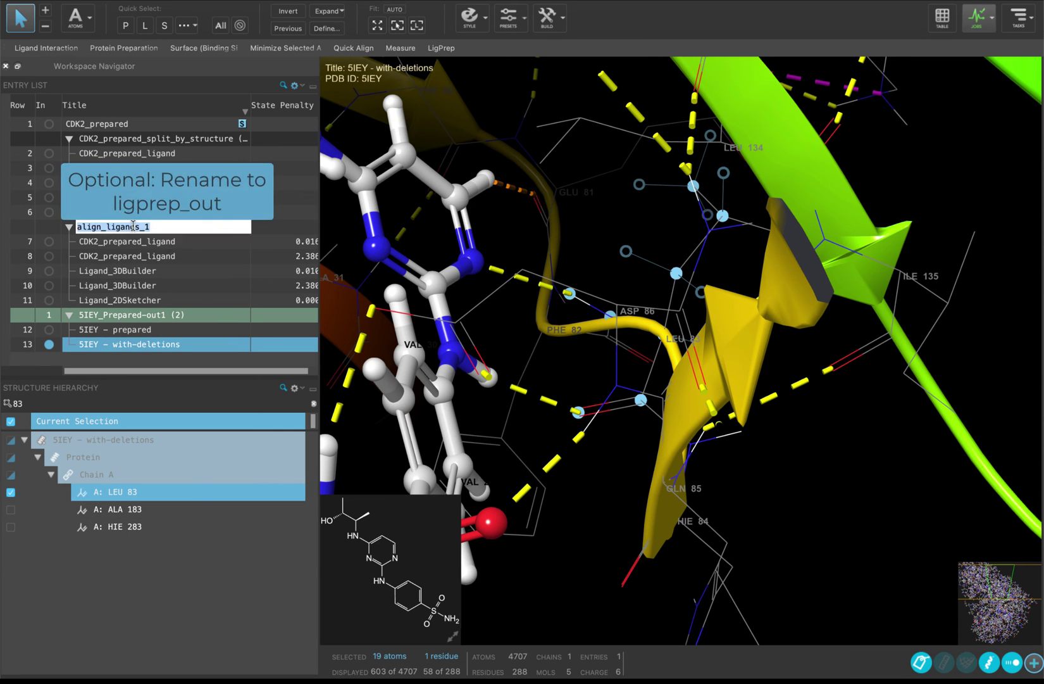
text(ligprep_out)
key(Return)
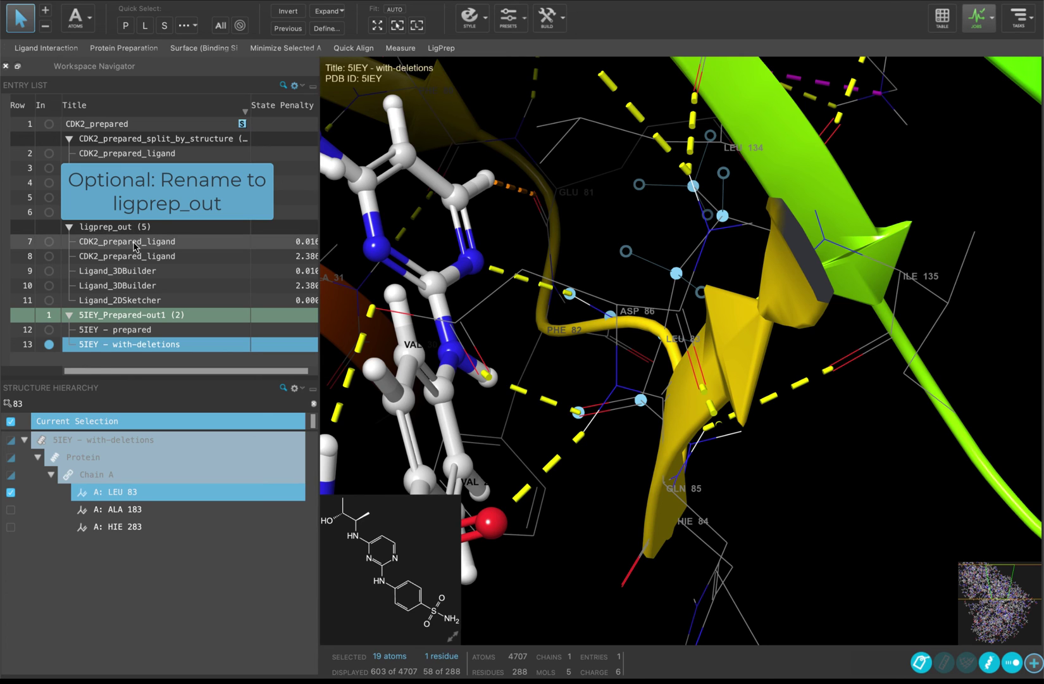
click(134, 247)
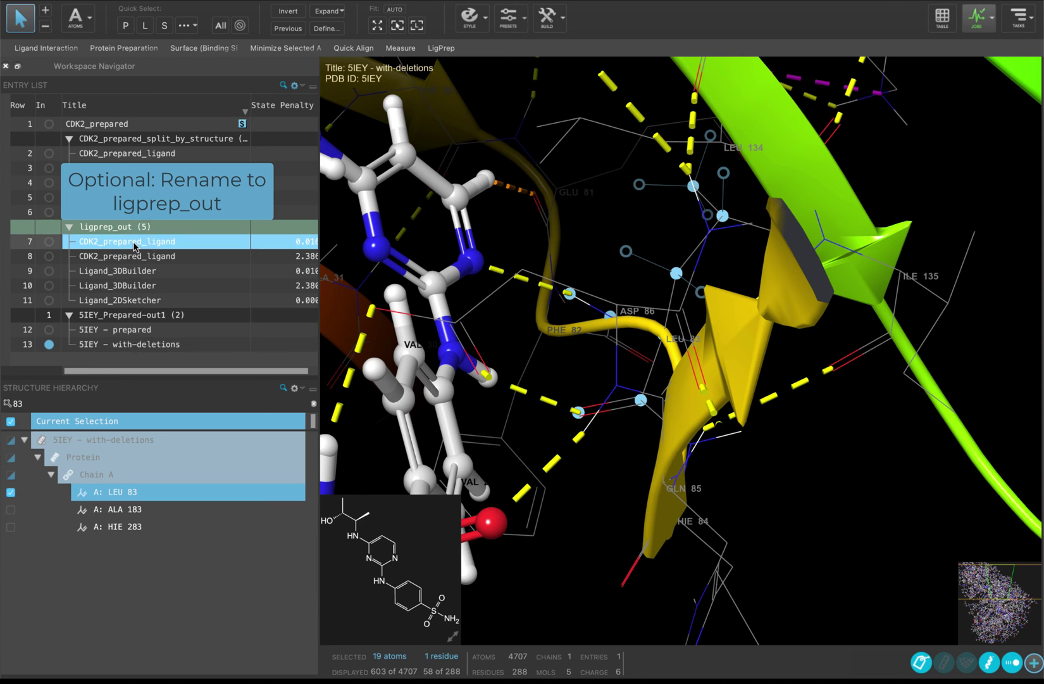
shift+click(131, 305)
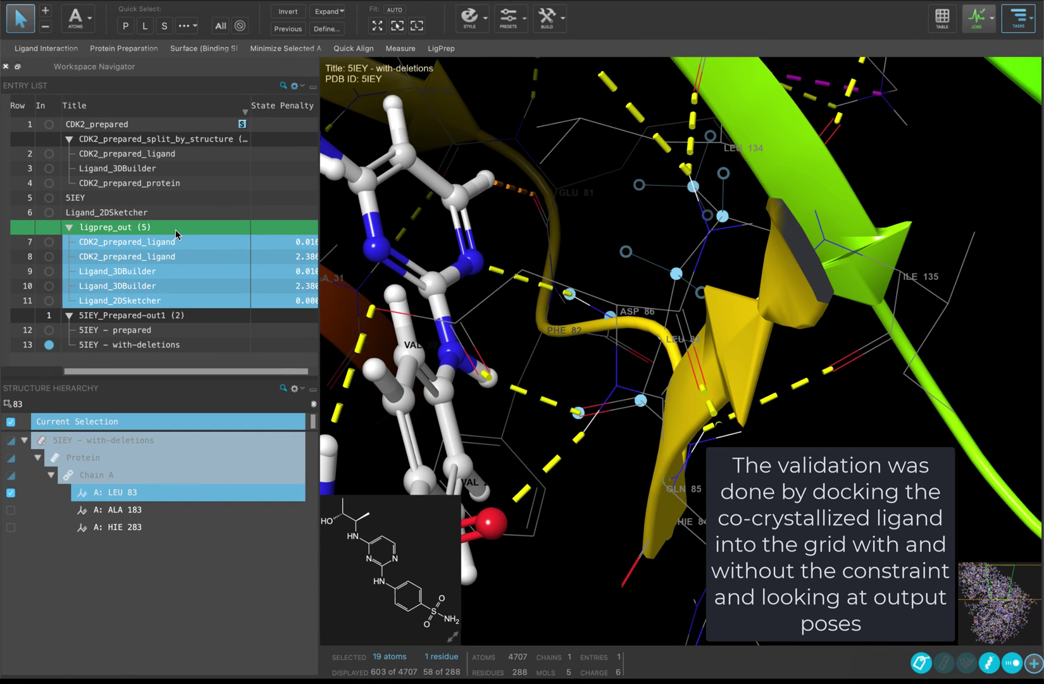
- Open Ligand Docking from a 'dock' task search and load glide-grid_5IEY.zip as the receptor grid
click(1031, 23)
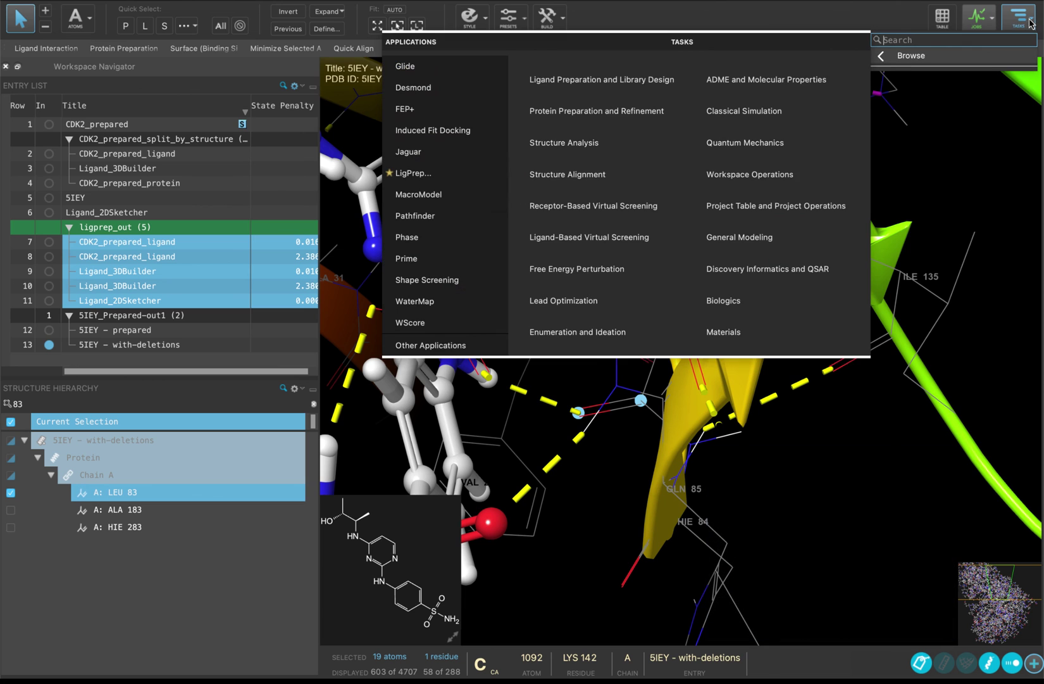
text(docking)
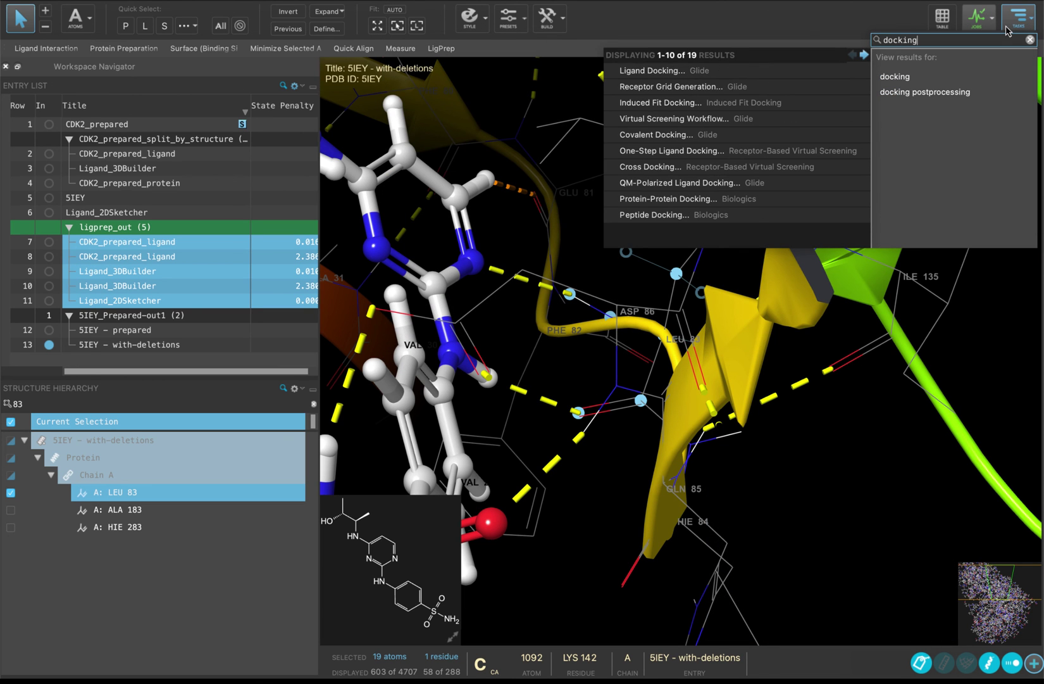
click(749, 75)
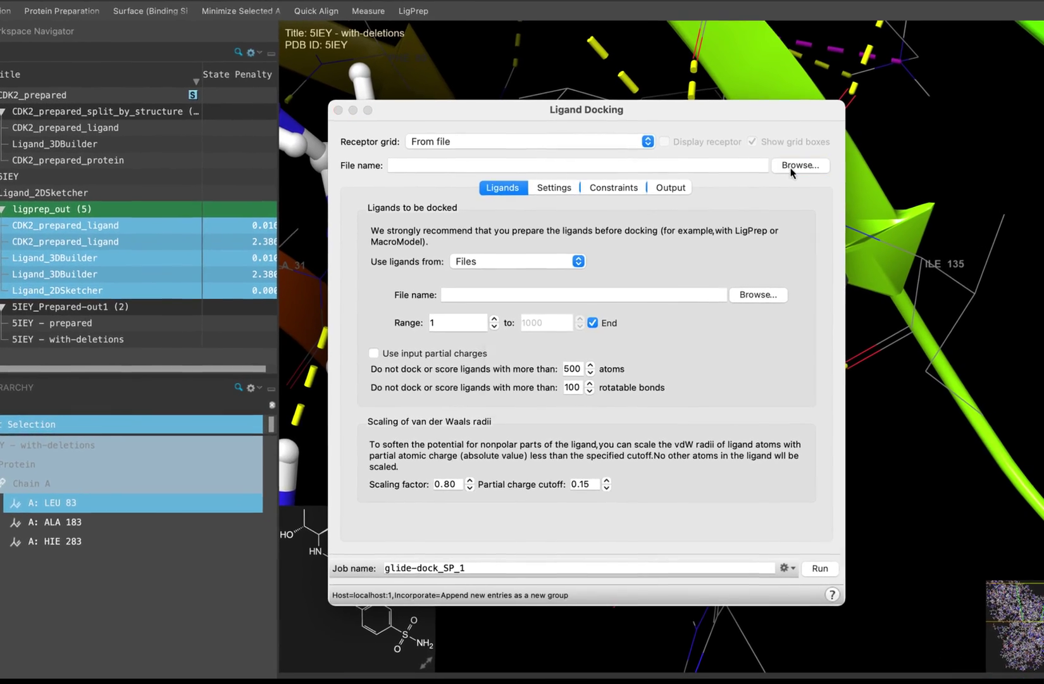
click(791, 169)
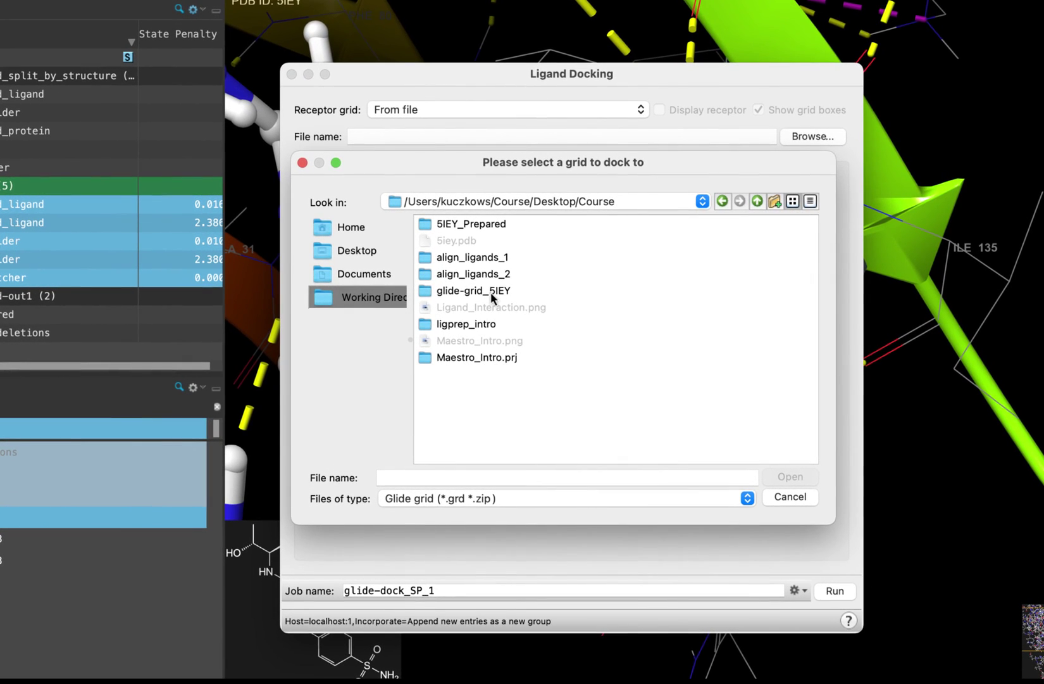
double_click(491, 292)
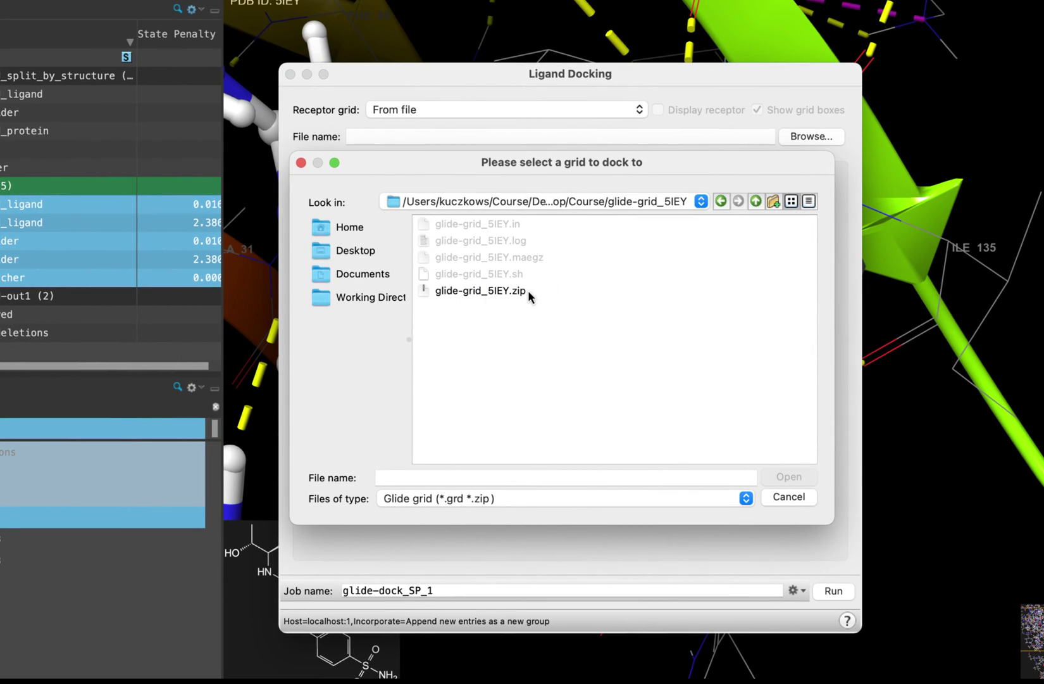
click(527, 291)
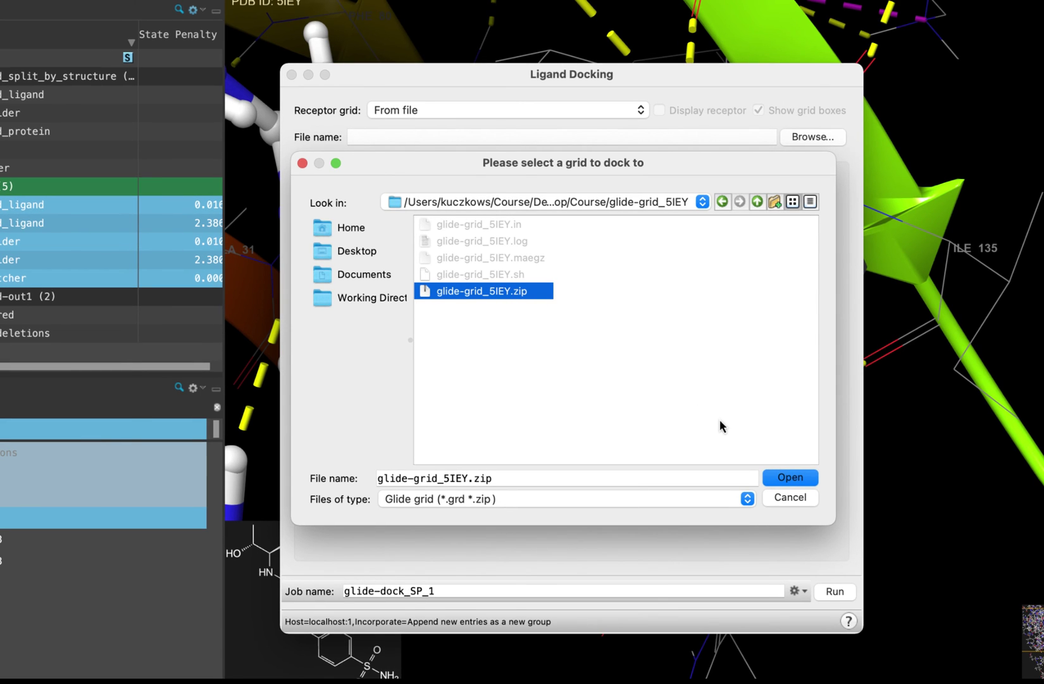
click(790, 477)
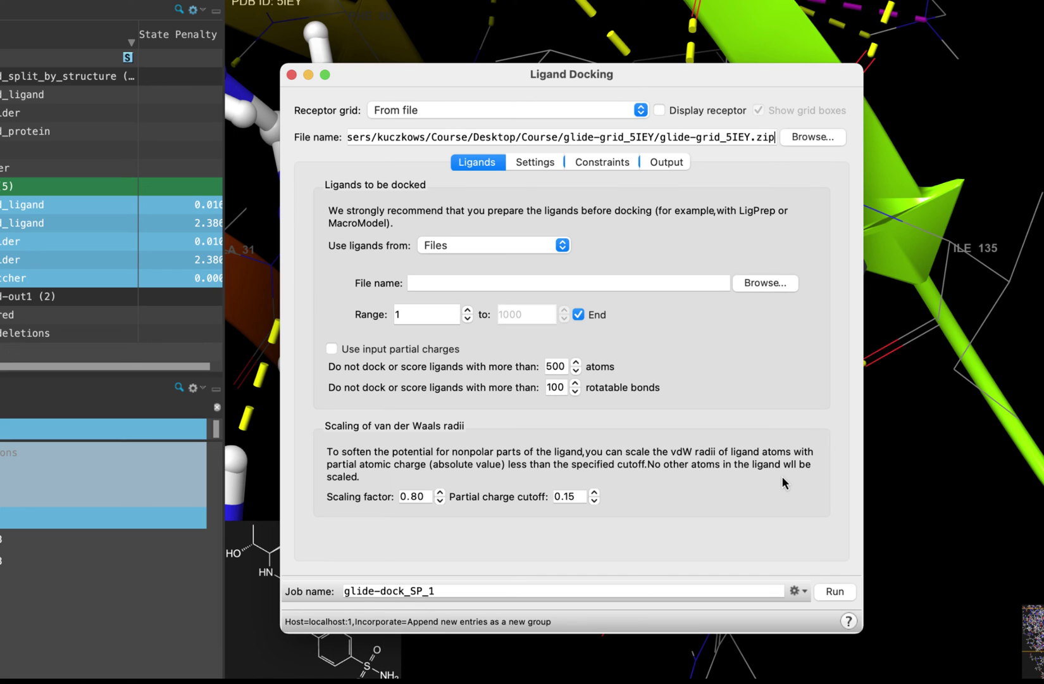
- Take ligands from the 5 selected Project Table entries, keep SP precision, and view grid-based constraints
click(555, 247)
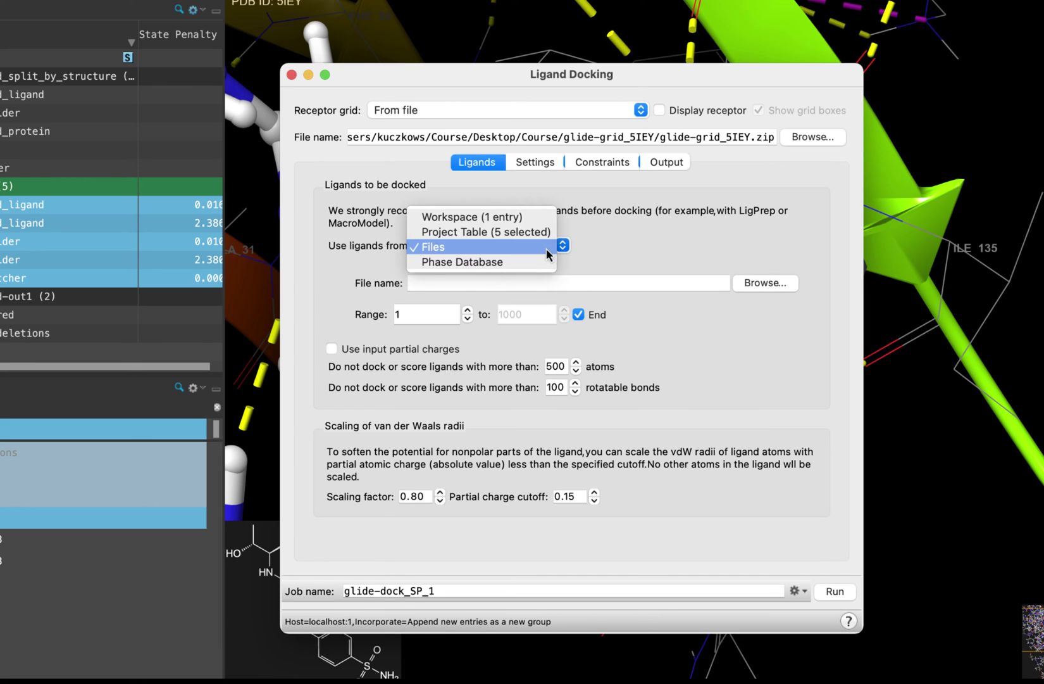
click(536, 231)
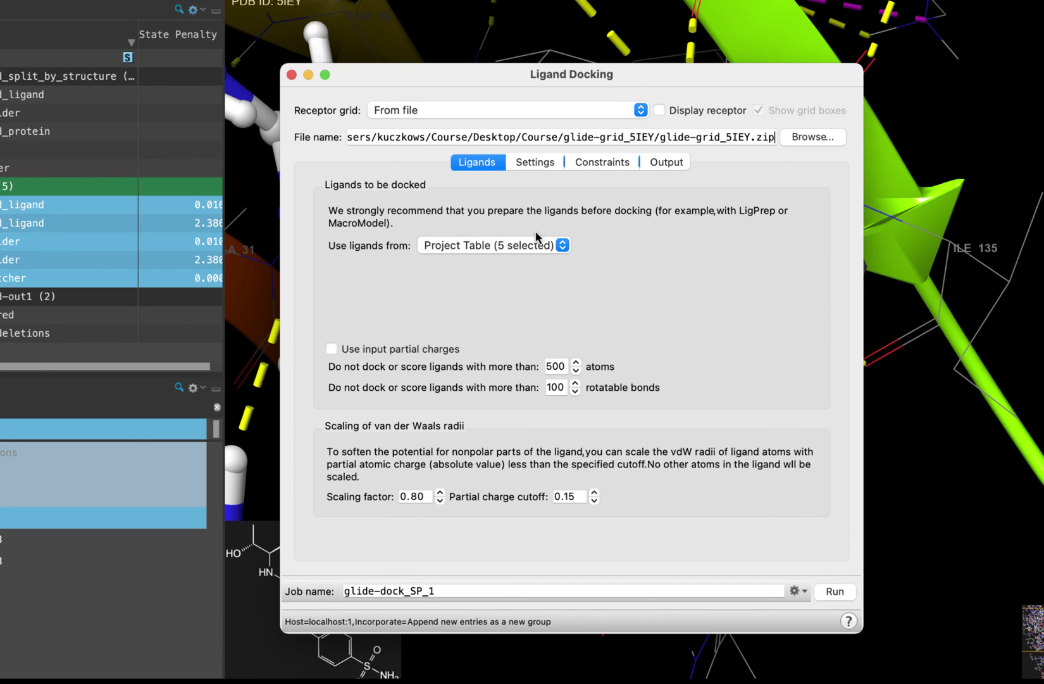
click(549, 166)
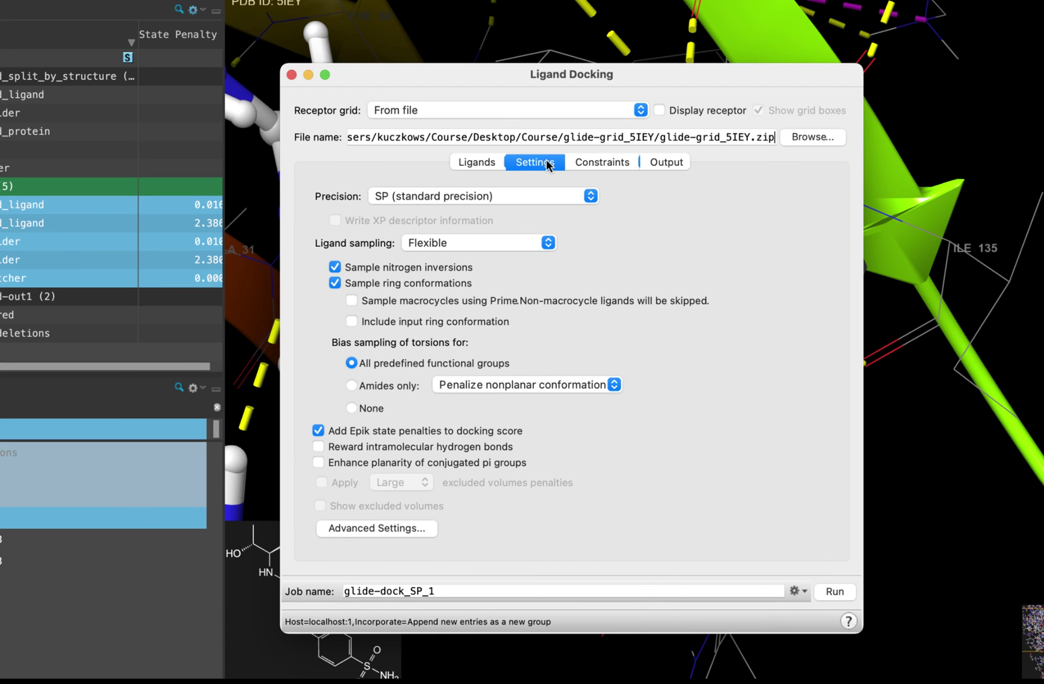
click(591, 197)
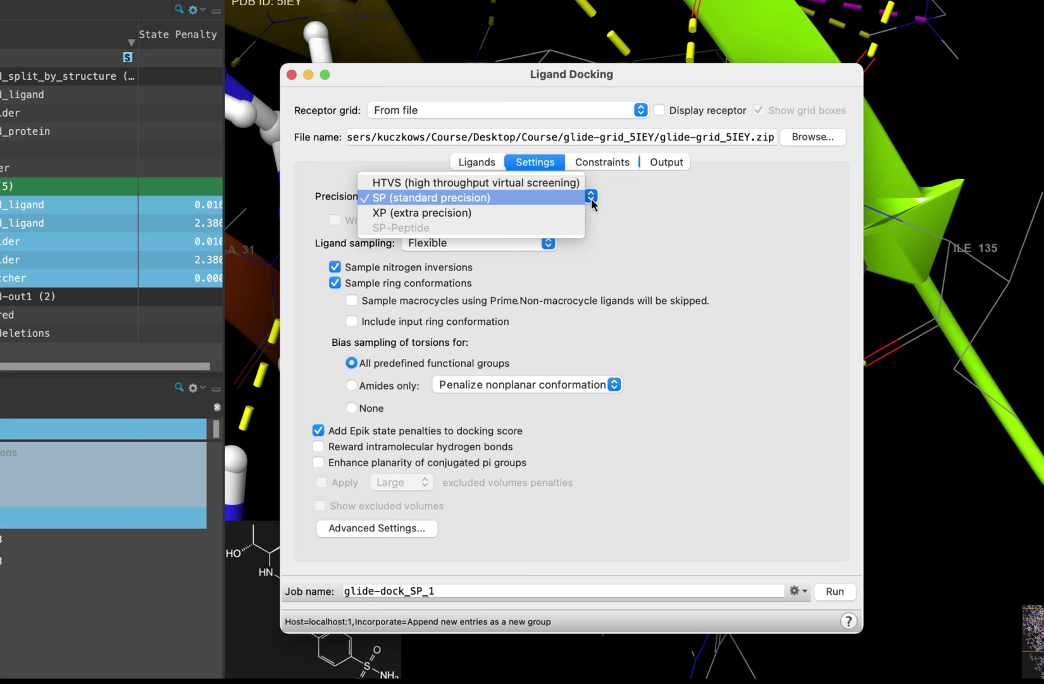
click(554, 198)
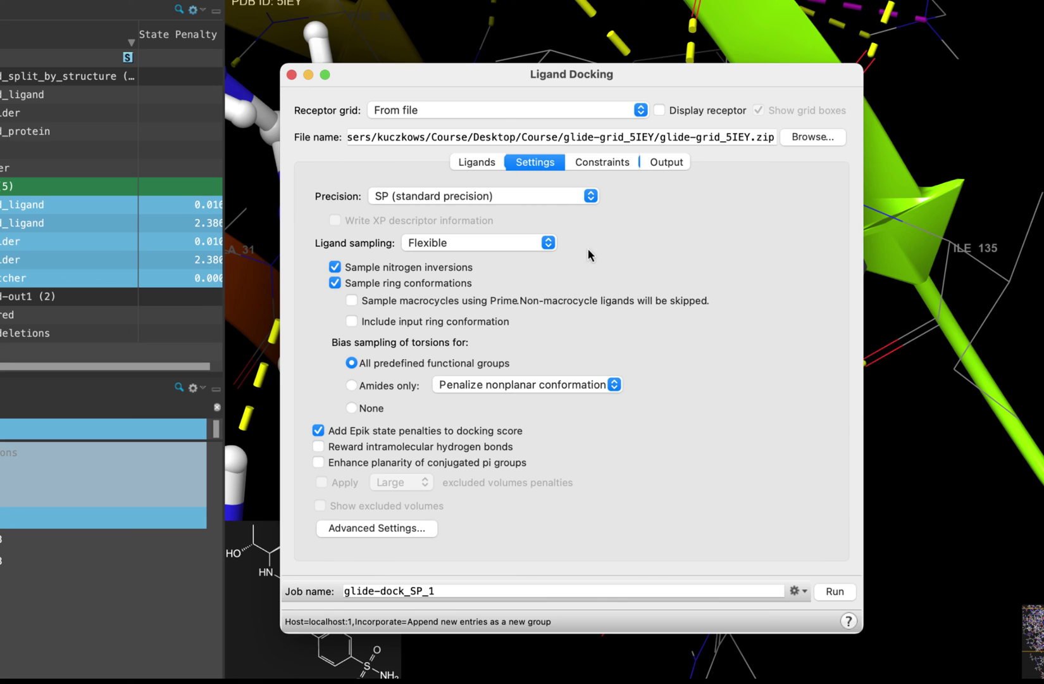
mouse_move(469, 304)
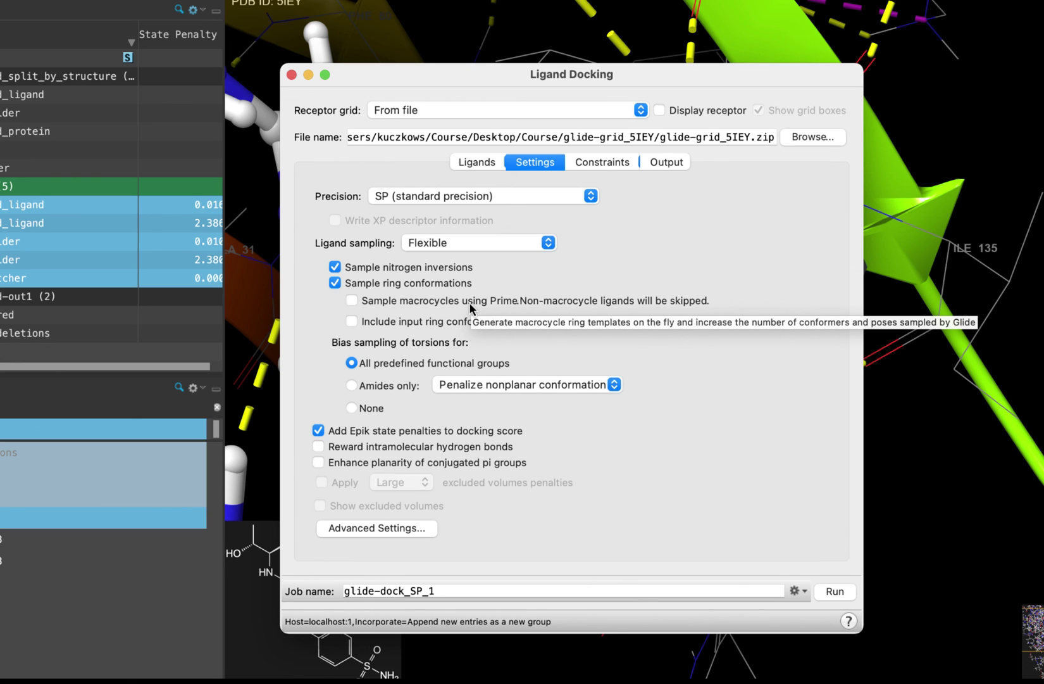
click(597, 166)
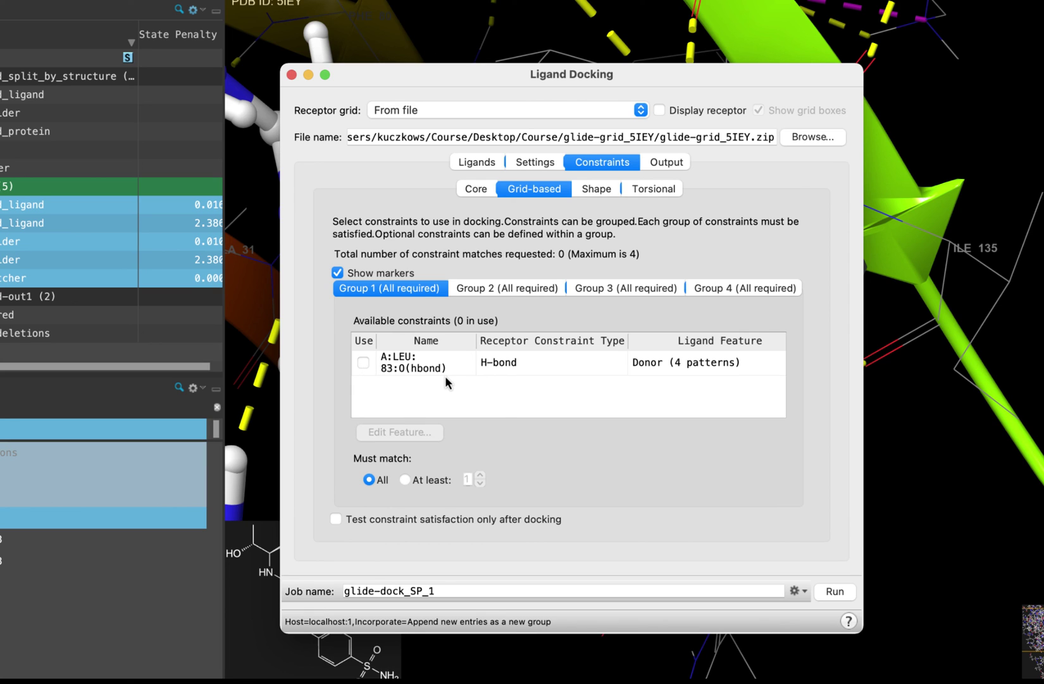
- Rename the docking job to glide-dock_5IEY on the Output tab and submit it
click(666, 163)
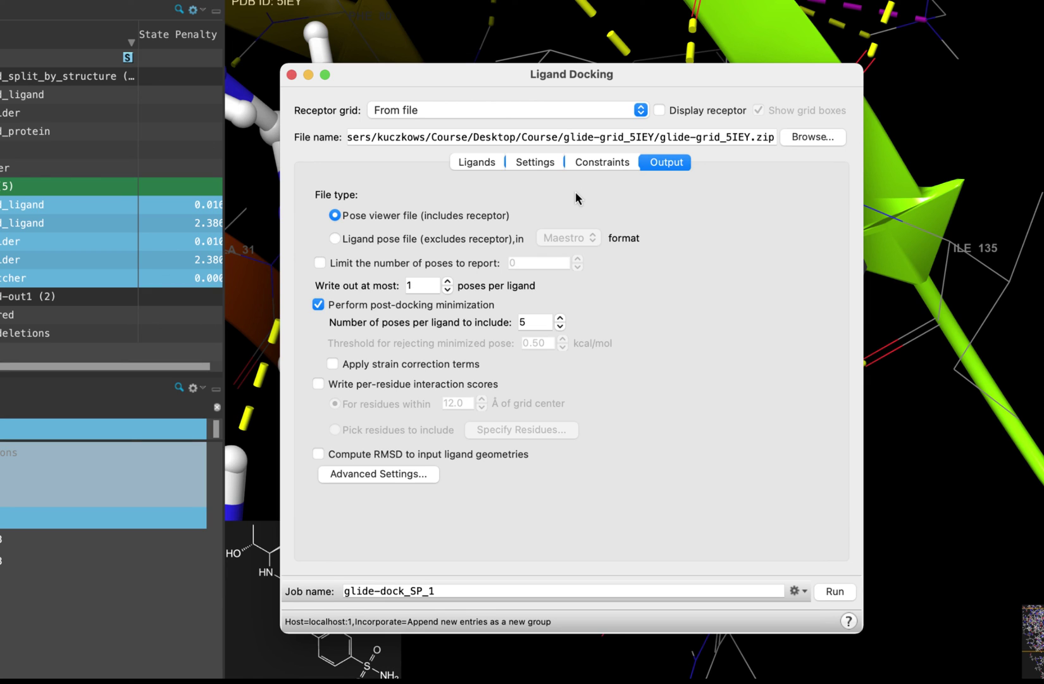
click(454, 591)
drag(451, 591, 431, 590)
key(BackSpace)
text(5IEY)
click(835, 592)
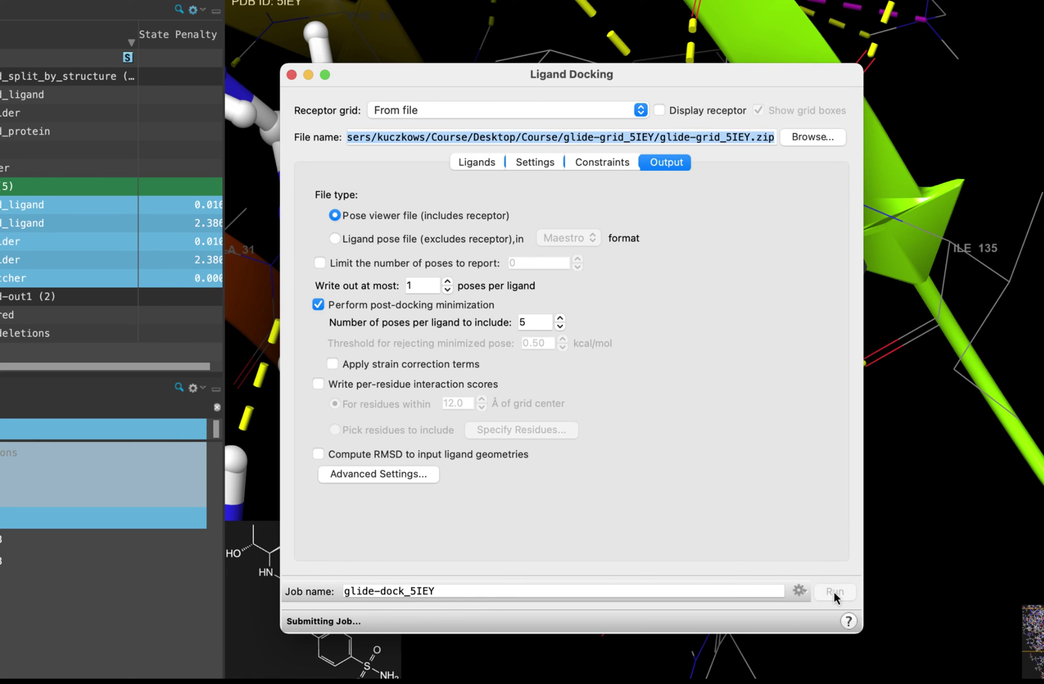